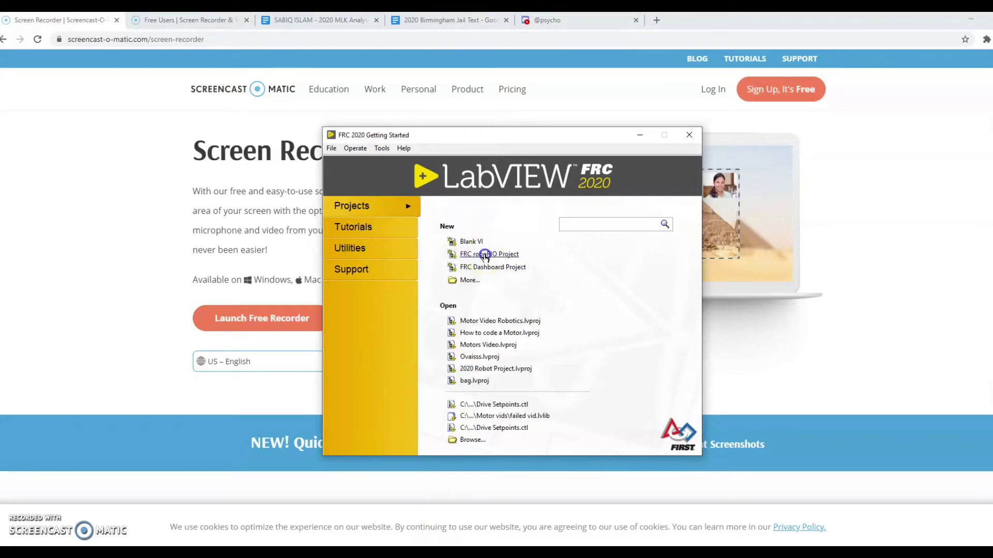
# Create the FRC roboRIO project named Motors with team number 2468 and finish
pyautogui.moveTo(428, 228); pyautogui.dragTo(387, 228)
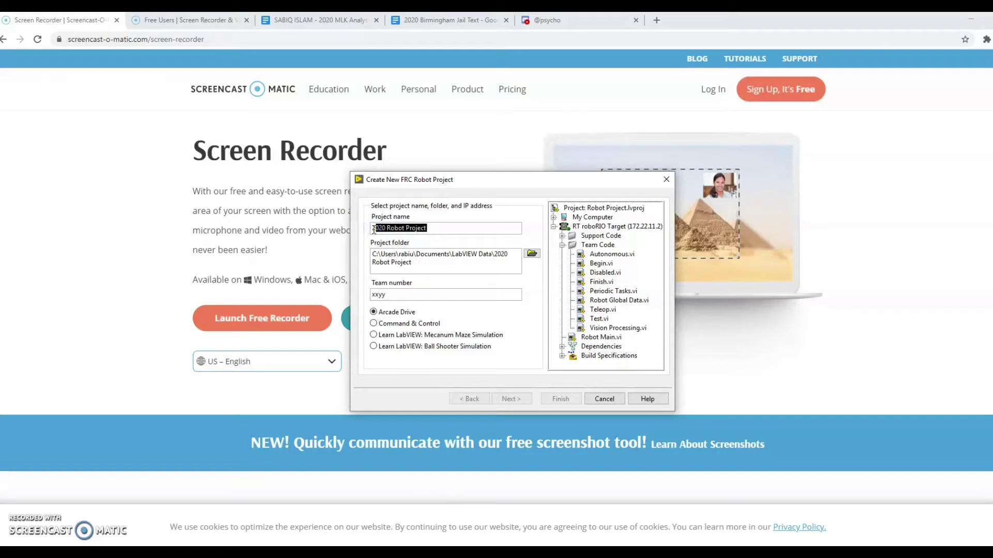
pyautogui.write('Motors')
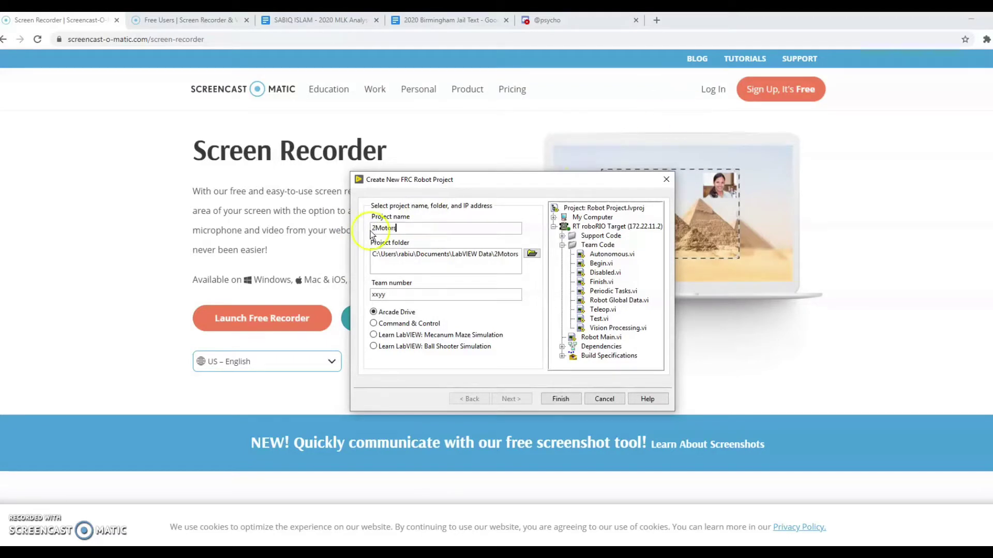
pyautogui.press('BackSpace')
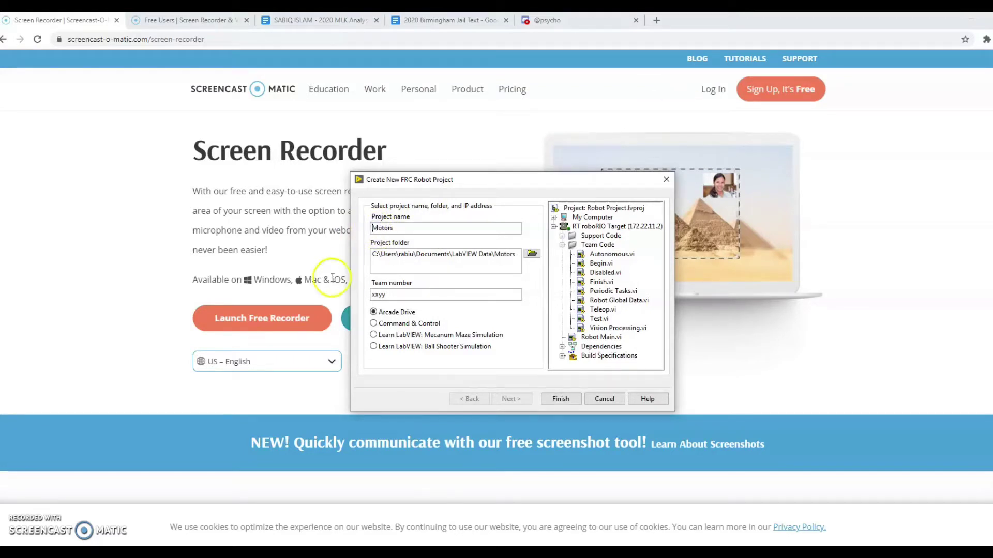
pyautogui.moveTo(392, 295); pyautogui.dragTo(362, 294)
pyautogui.write('2468')
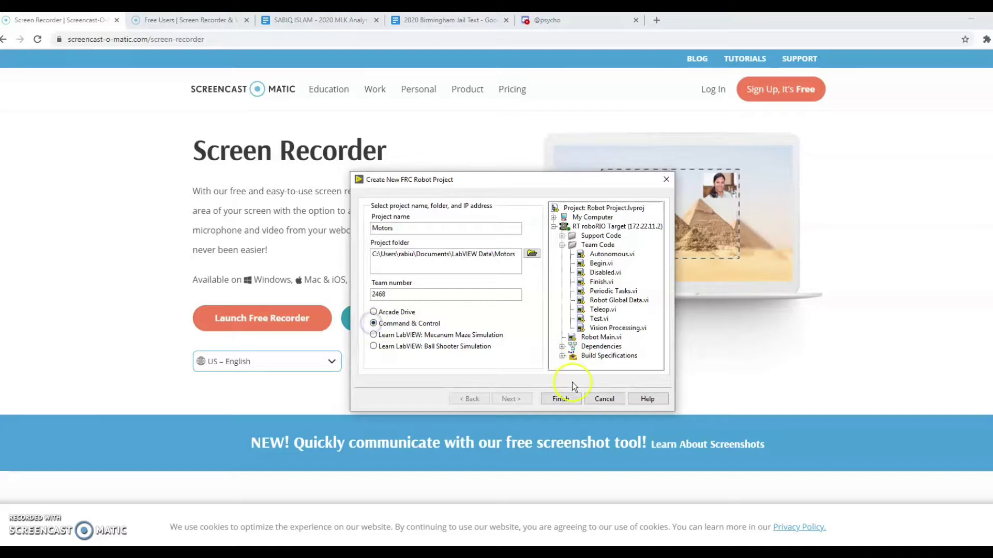
pyautogui.click(560, 399)
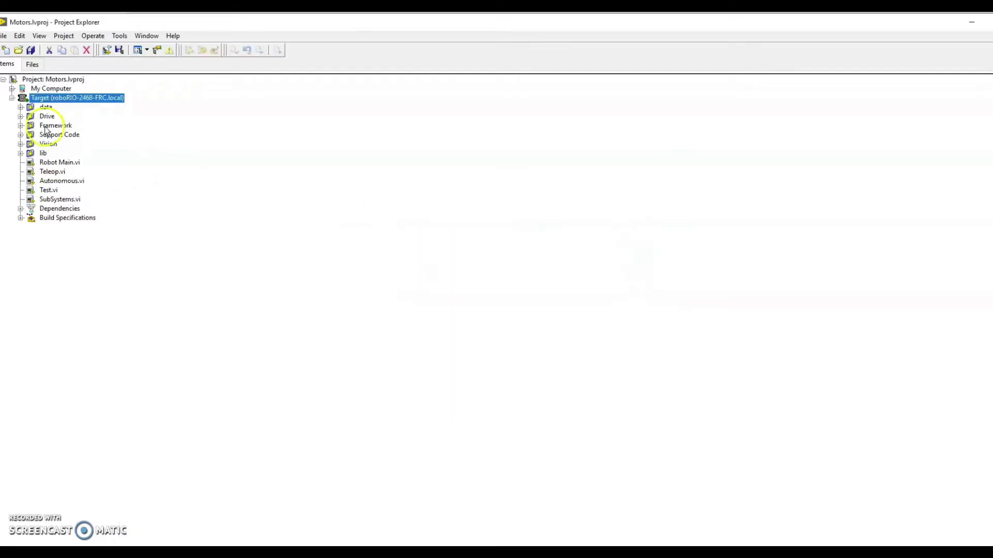
# Open Drive Controller.vi from Drive > Implementation in the project tree
pyautogui.click(21, 116)
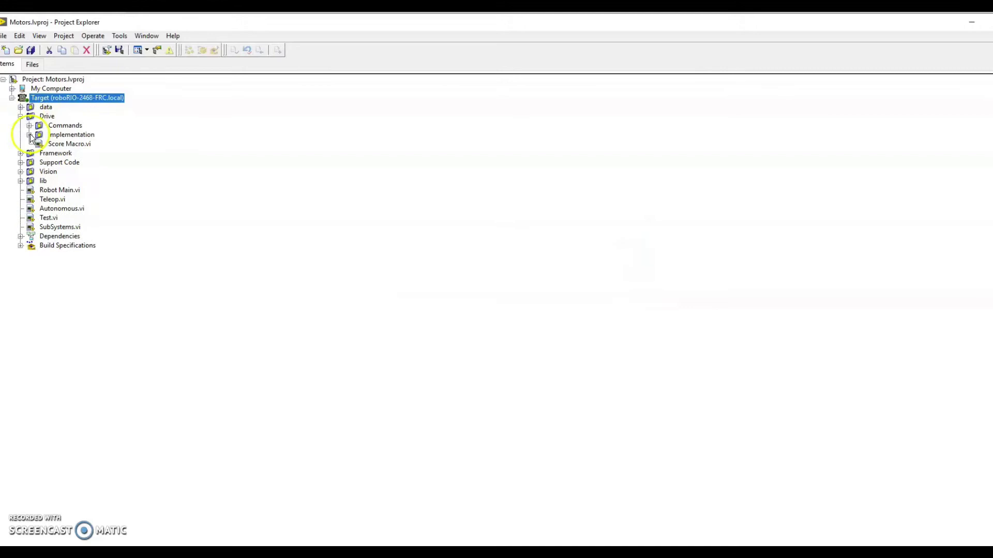
pyautogui.click(29, 134)
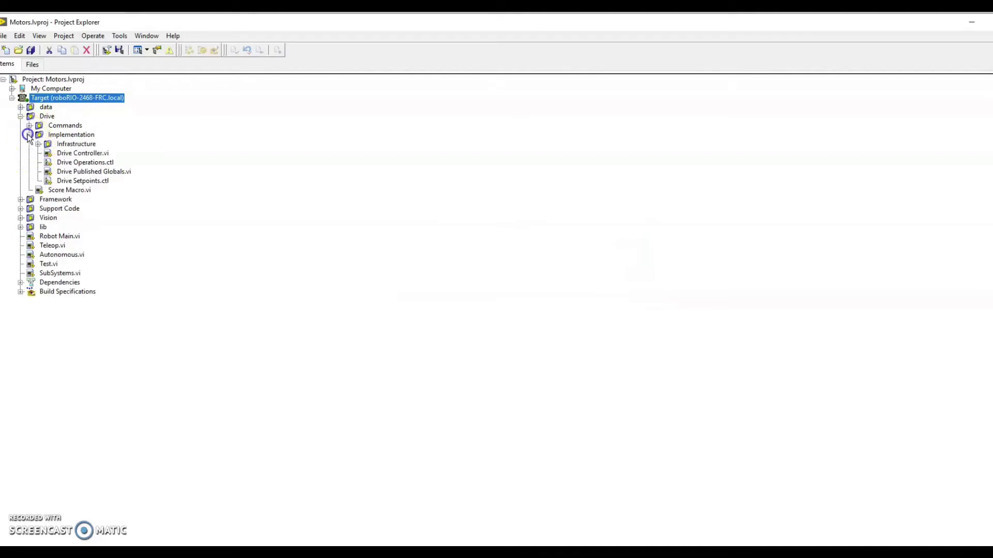
pyautogui.click(70, 154)
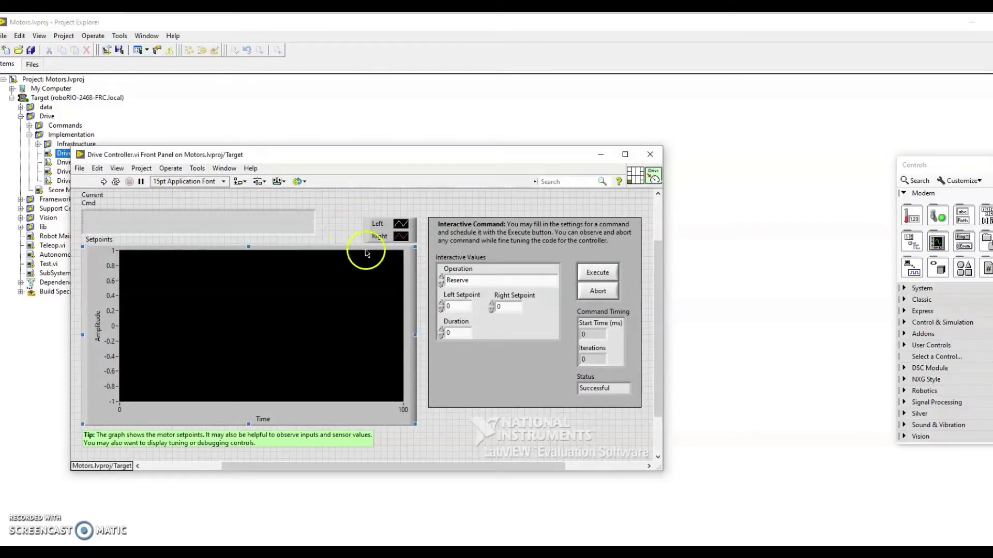
pyautogui.click(311, 251)
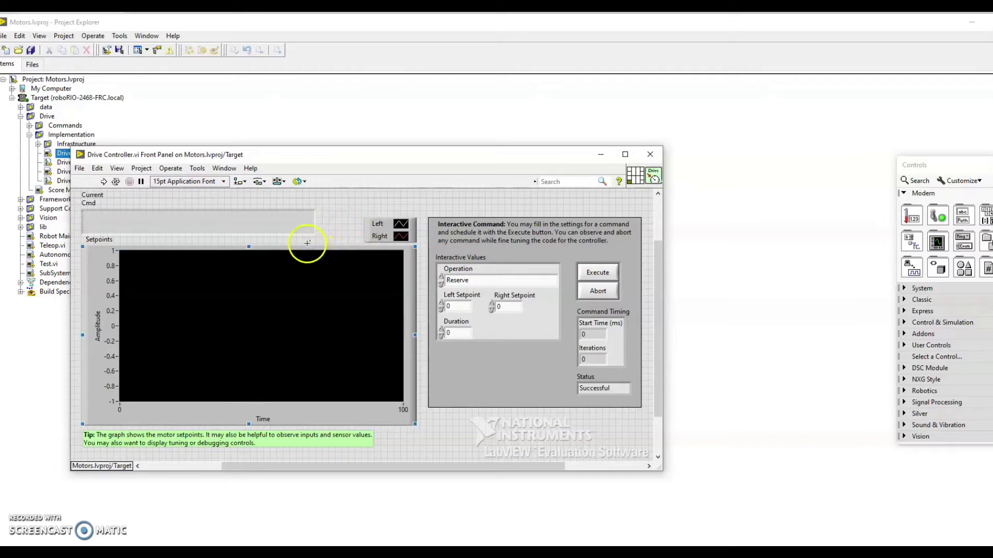
pyautogui.click(361, 215)
# Delete the motor initialization, safety configuration and motor output nodes from the diagram
pyautogui.hotkey('ctrl', 'e')
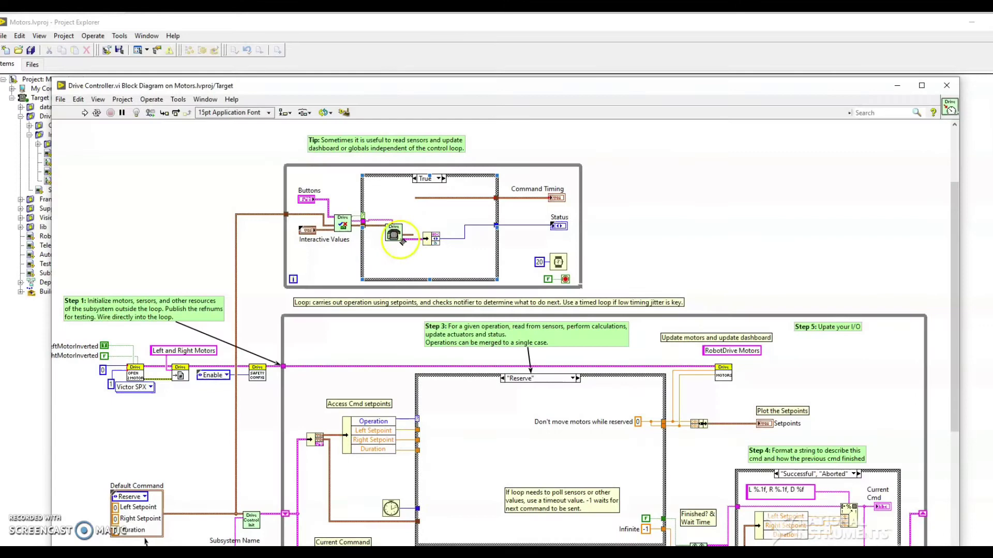
pyautogui.moveTo(70, 330); pyautogui.dragTo(226, 422)
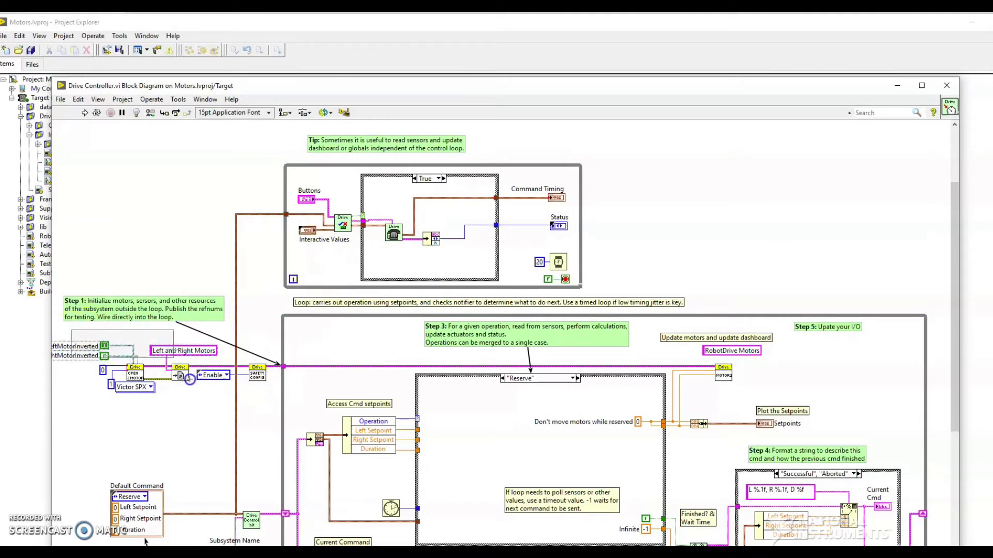
pyautogui.press('Delete')
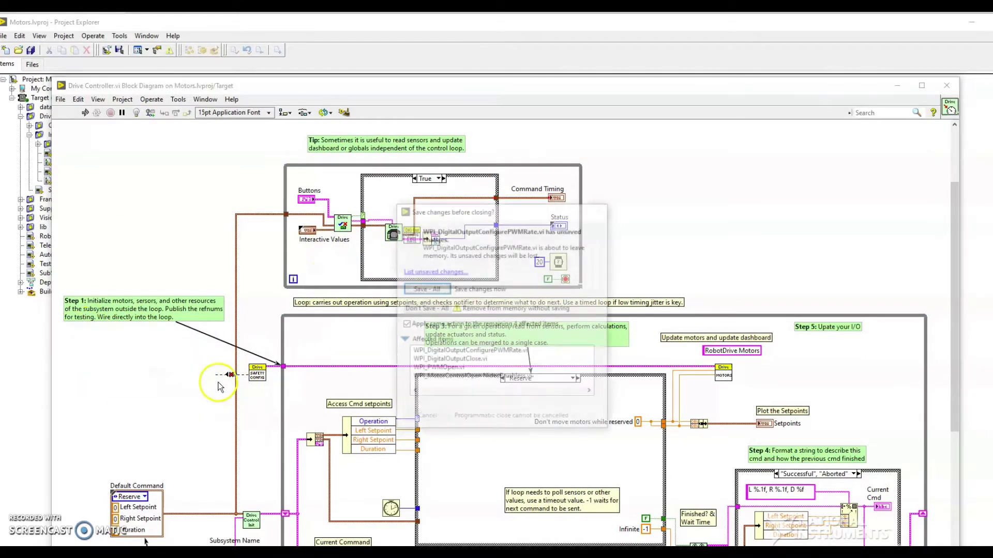
pyautogui.click(425, 308)
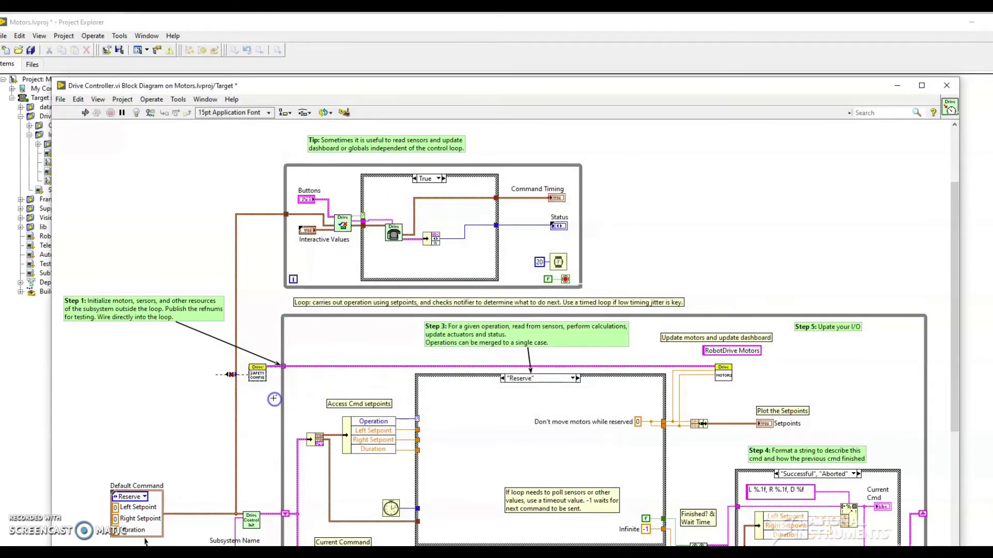
pyautogui.hotkey('ctrl', 'z')
pyautogui.click(724, 354)
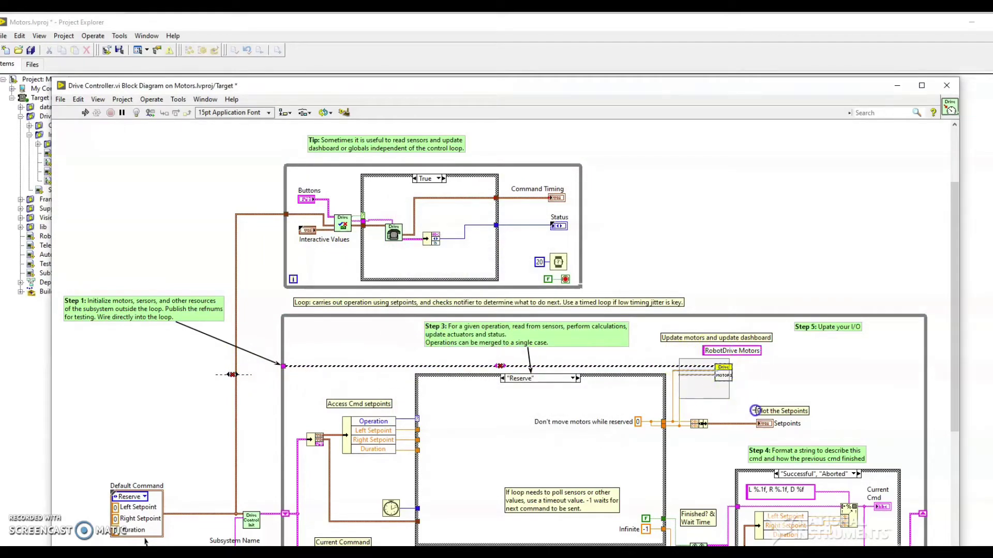
pyautogui.moveTo(807, 425); pyautogui.dragTo(675, 360)
pyautogui.press('Delete')
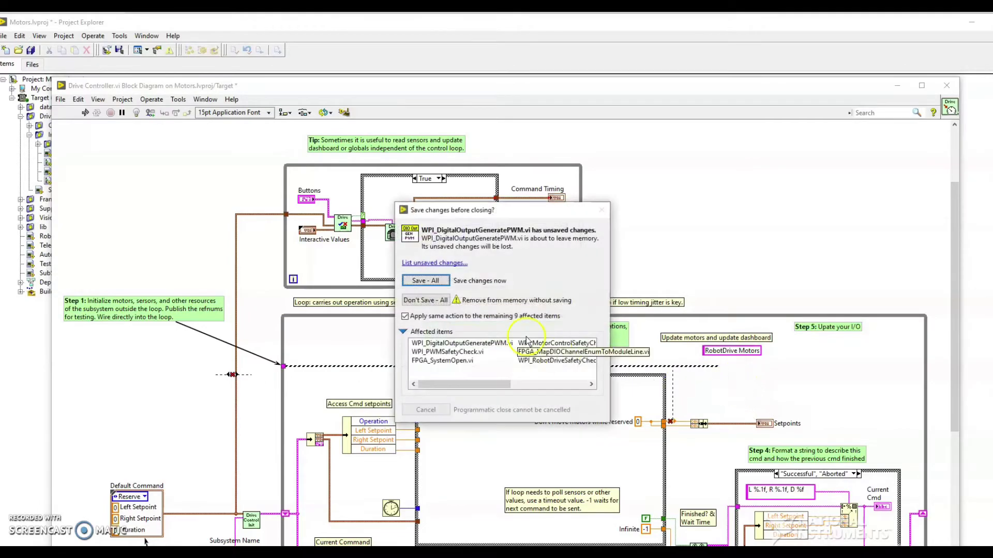
pyautogui.click(425, 301)
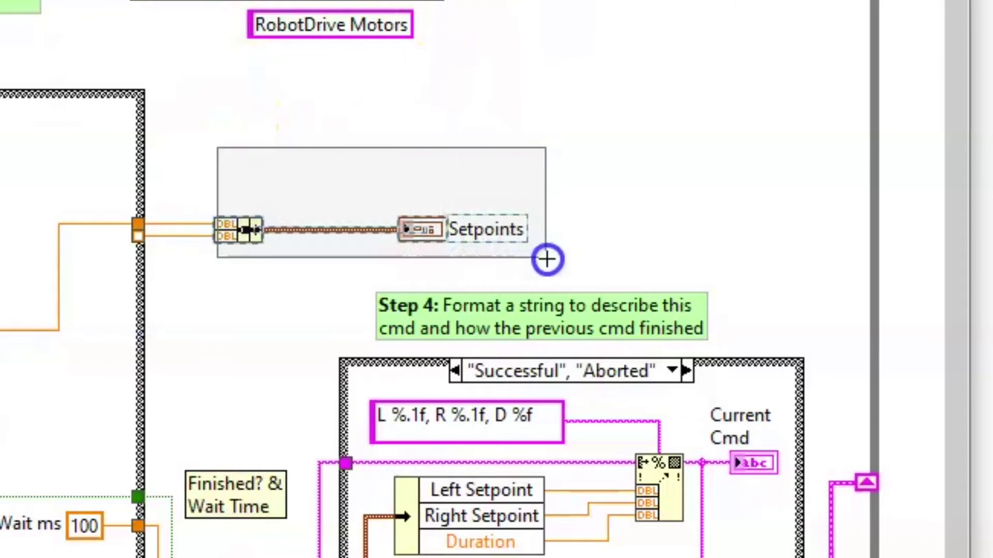
# Delete the setpoints bundle and Setpoints indicator, then remove all broken wires
pyautogui.moveTo(216, 154); pyautogui.dragTo(550, 259)
pyautogui.press('Delete')
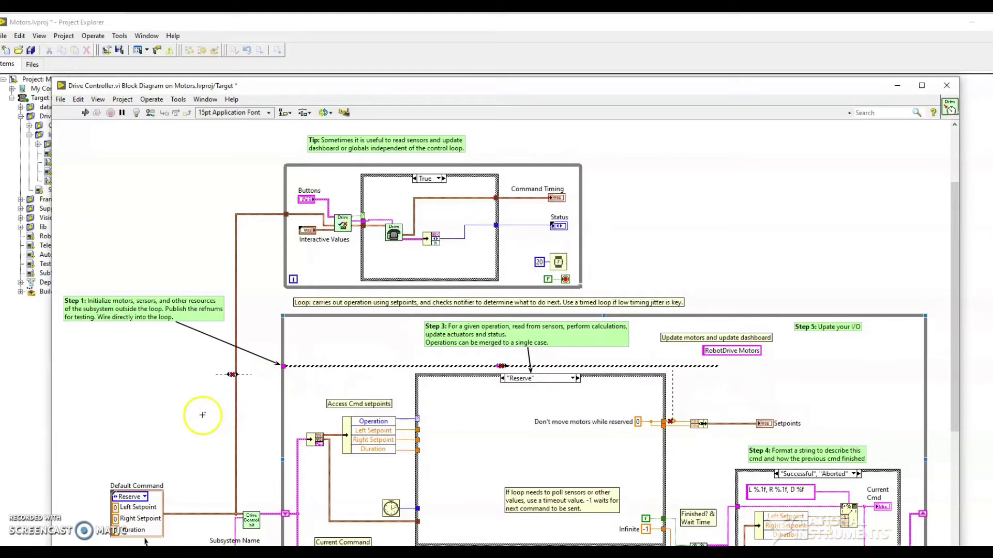
pyautogui.hotkey('ctrl', 'b')
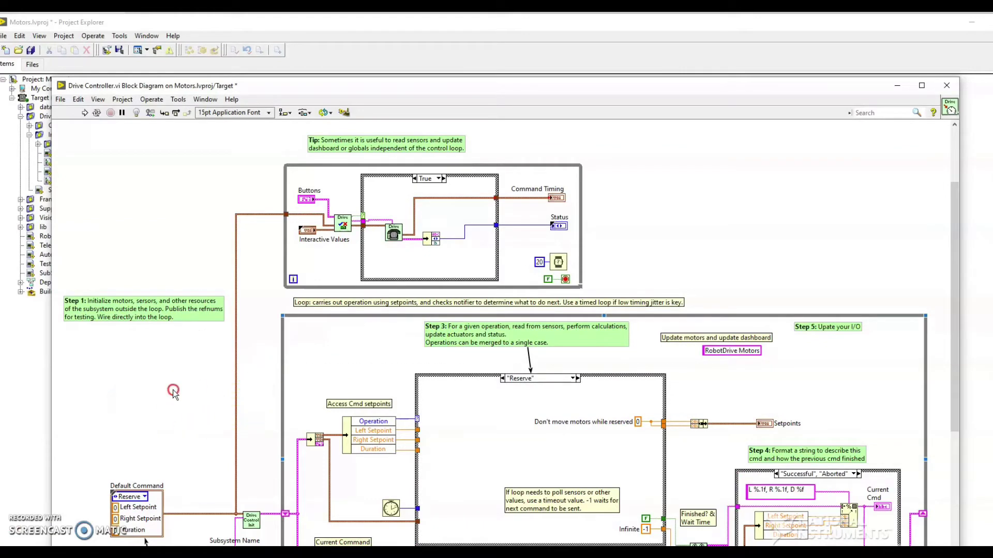
# Place a SPARK MAX Open node left of the loop and switch the case structure to Immediate
pyautogui.rightClick(172, 391)
pyautogui.moveTo(207, 359)
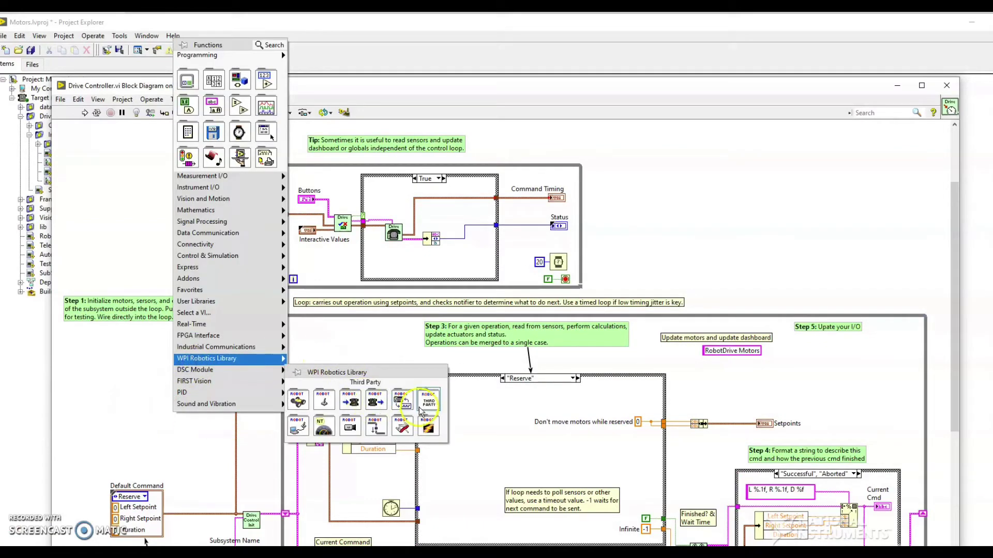
pyautogui.moveTo(481, 437)
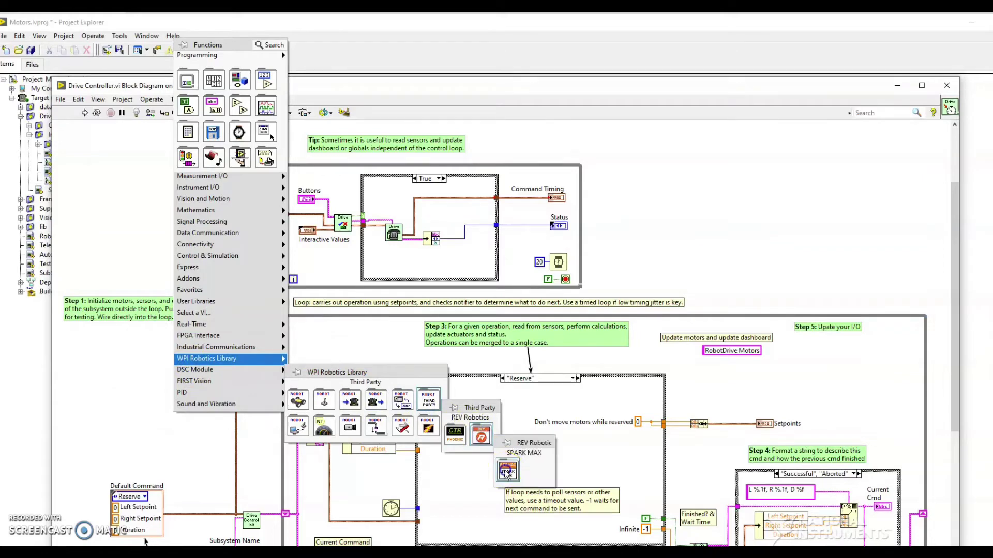
pyautogui.moveTo(542, 515); pyautogui.dragTo(180, 459)
pyautogui.click(159, 396)
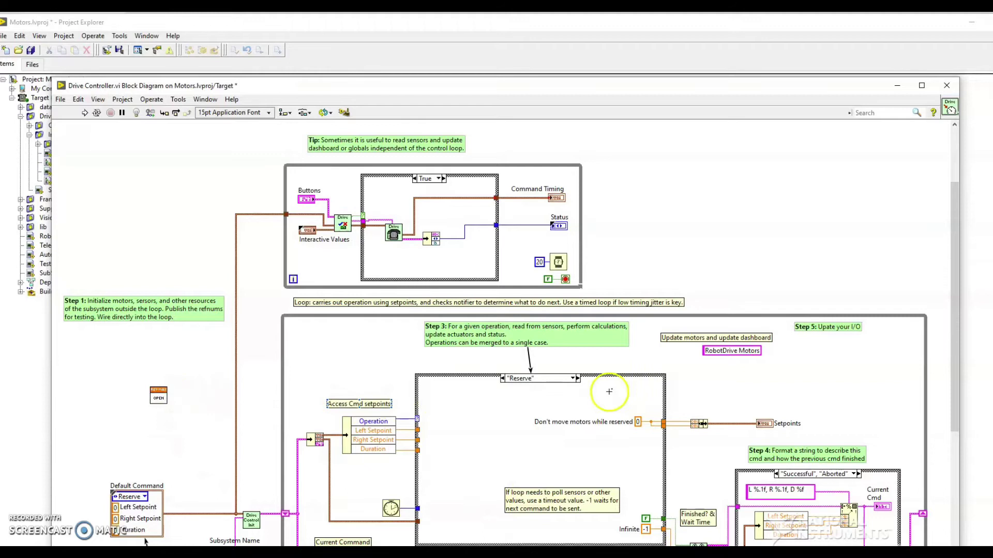
pyautogui.click(574, 378)
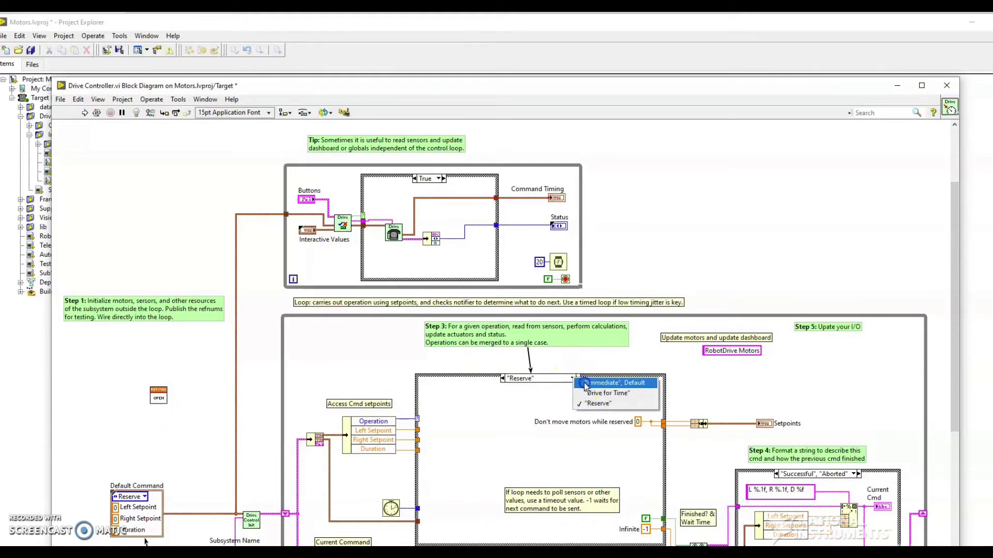
pyautogui.click(605, 382)
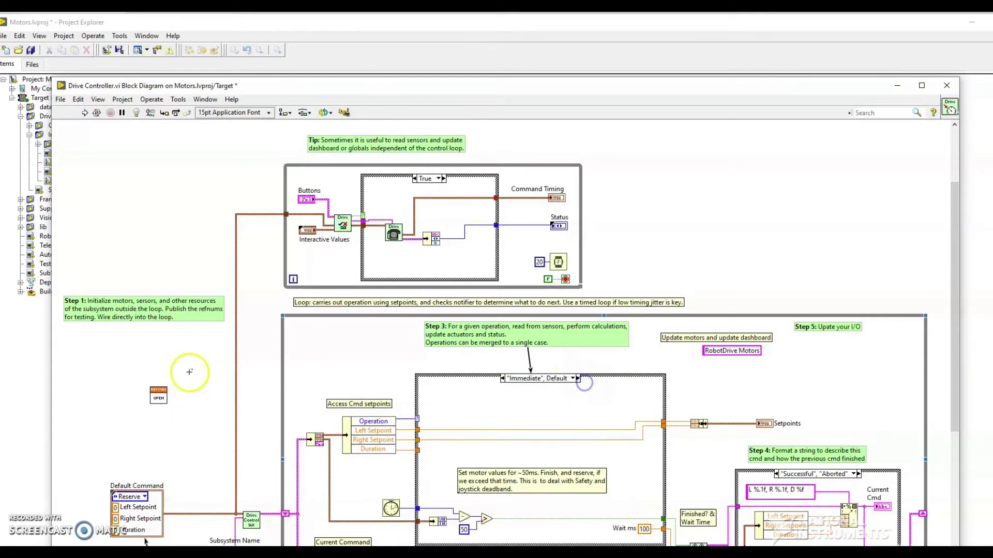
# Give the SPARK MAX Open a device number constant set to 1
pyautogui.rightClick(153, 396)
pyautogui.click(196, 295)
pyautogui.click(142, 392)
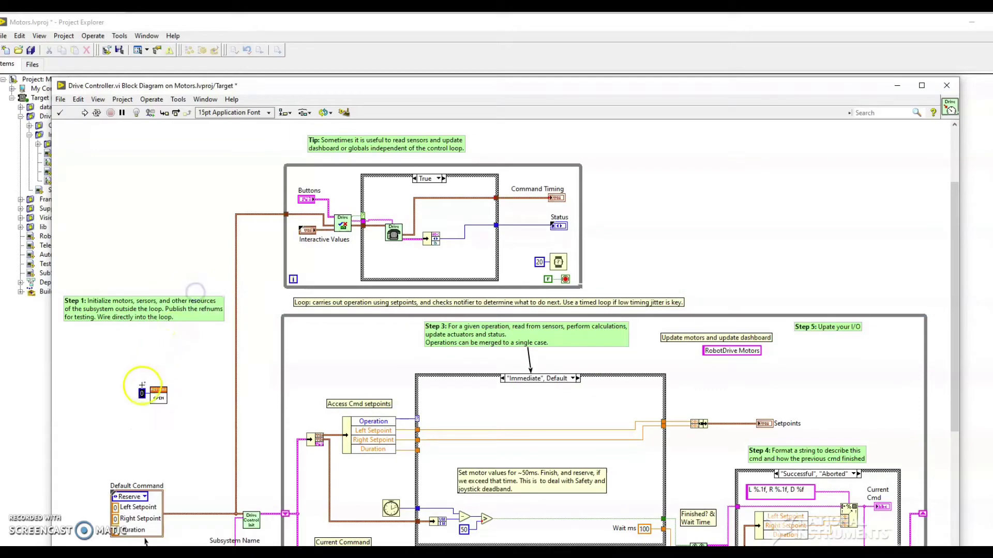
pyautogui.write('1')
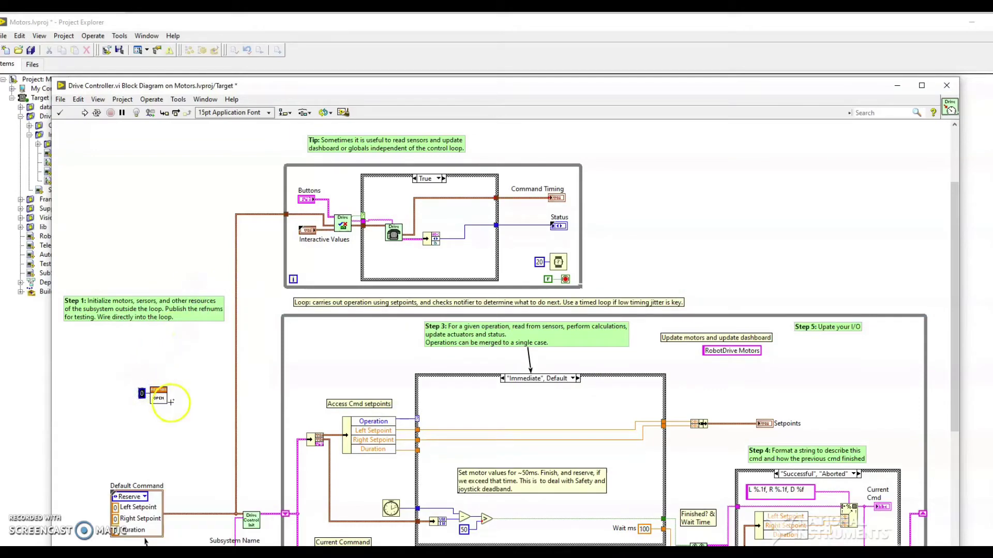
pyautogui.click(189, 412)
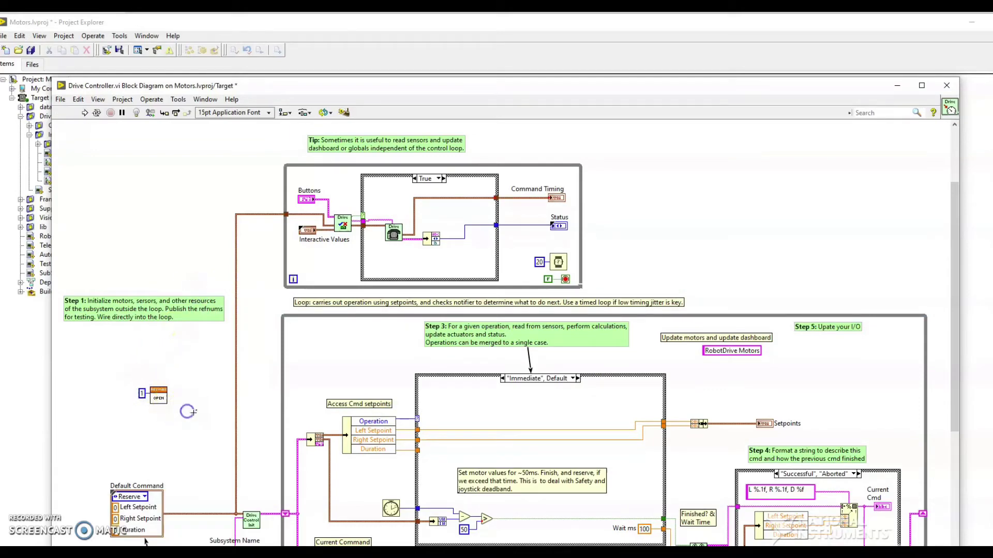
# Place a SPARK MAX Set Output node inside the Immediate case
pyautogui.rightClick(477, 416)
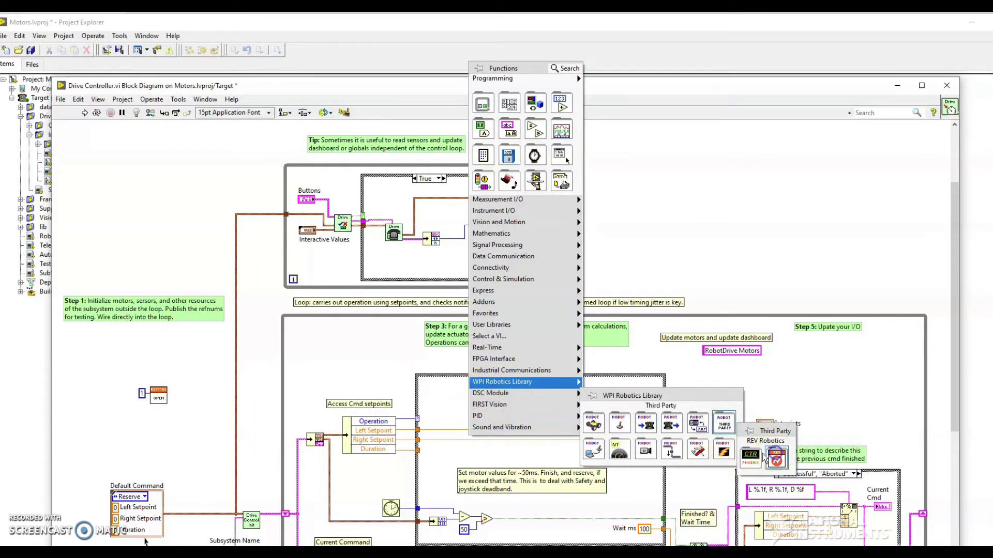
pyautogui.moveTo(776, 454)
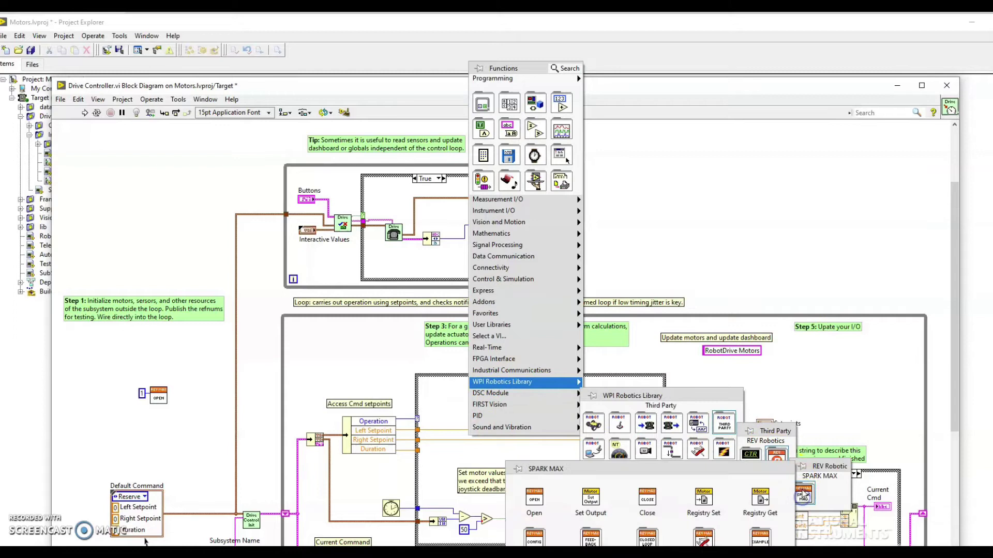
pyautogui.moveTo(647, 537)
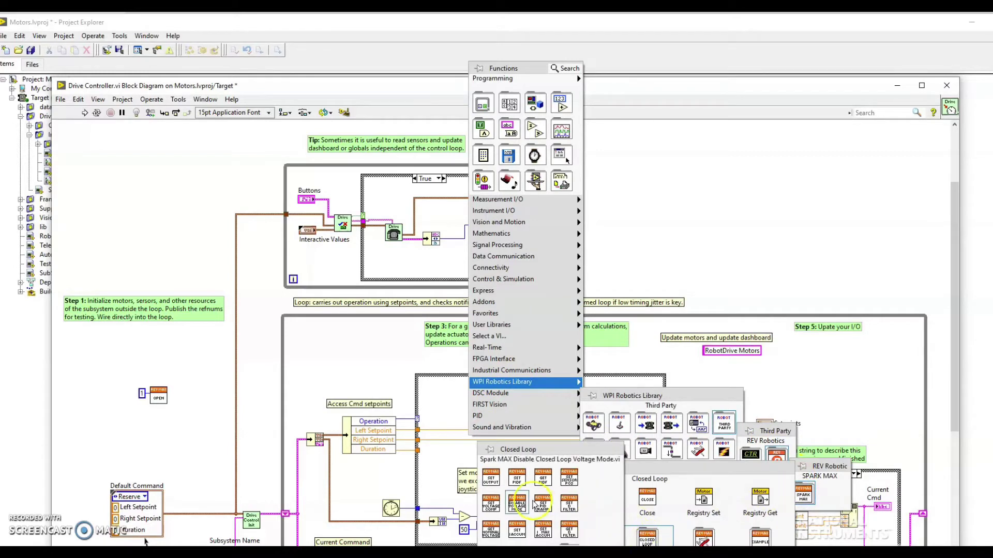
pyautogui.click(491, 478)
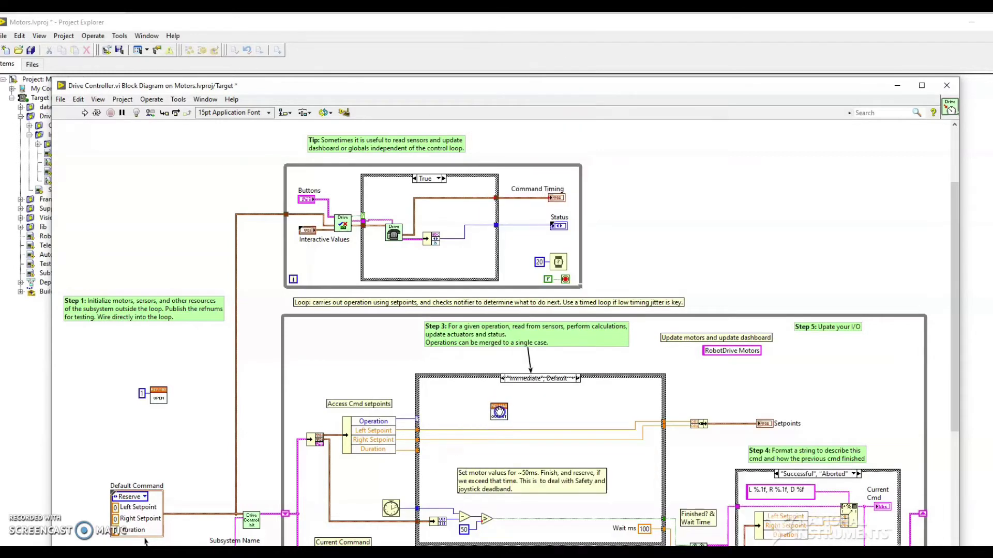
pyautogui.click(507, 413)
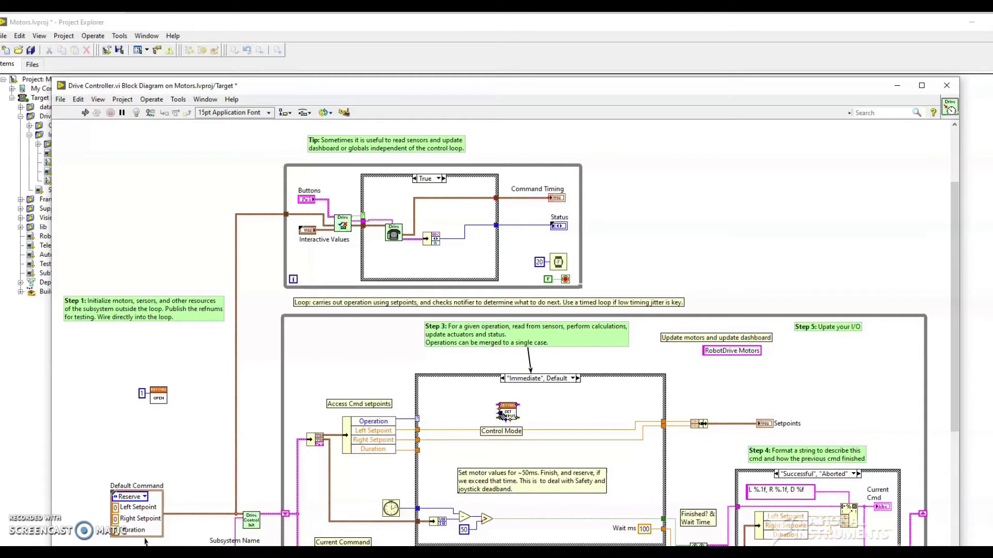
# Add a Percent VBus control mode constant and wire the Open node's motor reference to Set Output
pyautogui.rightClick(501, 416)
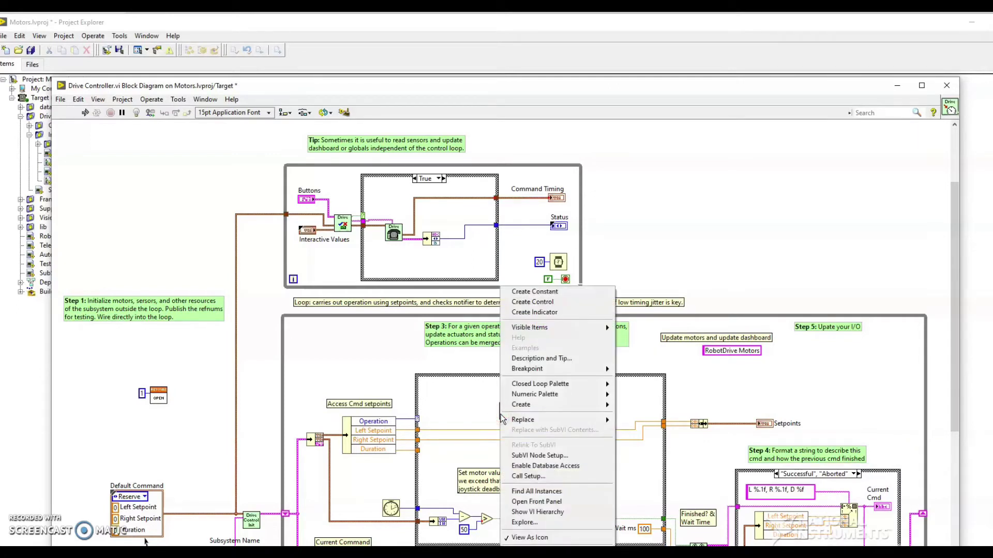
pyautogui.click(542, 440)
pyautogui.click(549, 292)
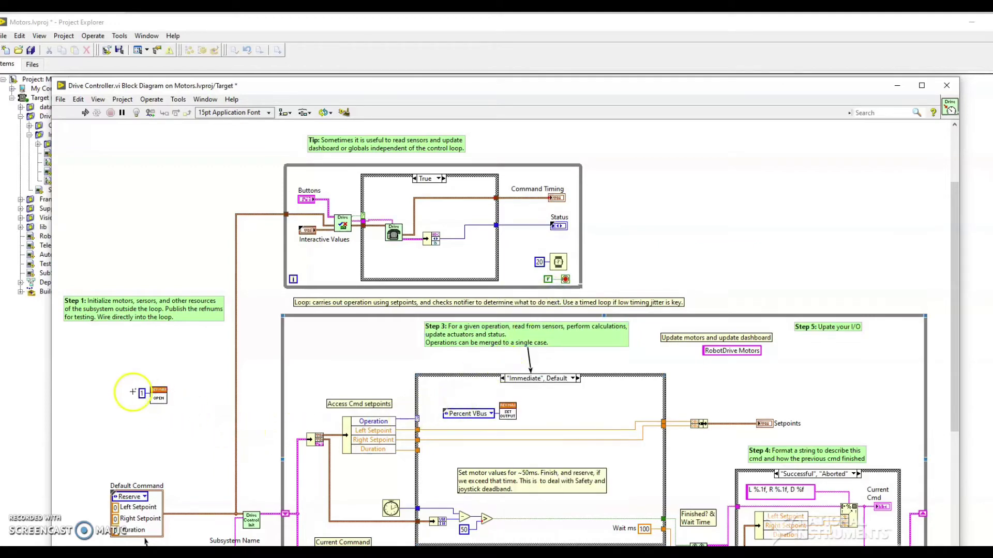
pyautogui.click(166, 391)
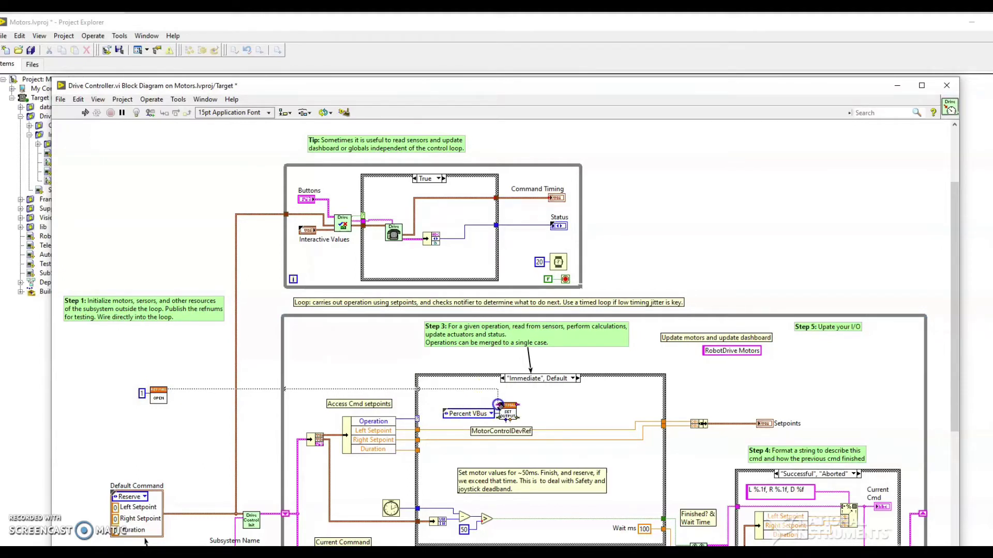
pyautogui.click(499, 405)
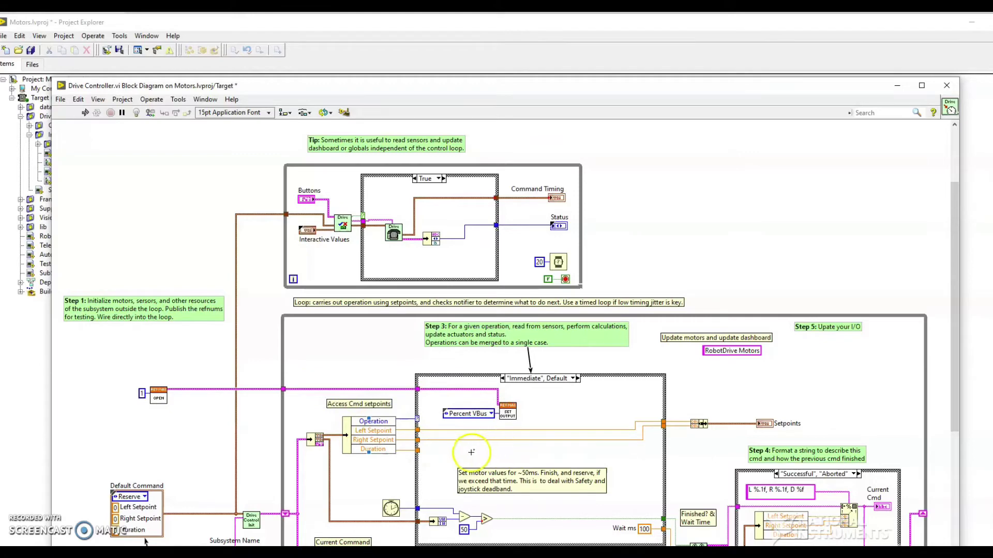
pyautogui.scroll(-2, 458, 450)
pyautogui.scroll(-3, 194, 473)
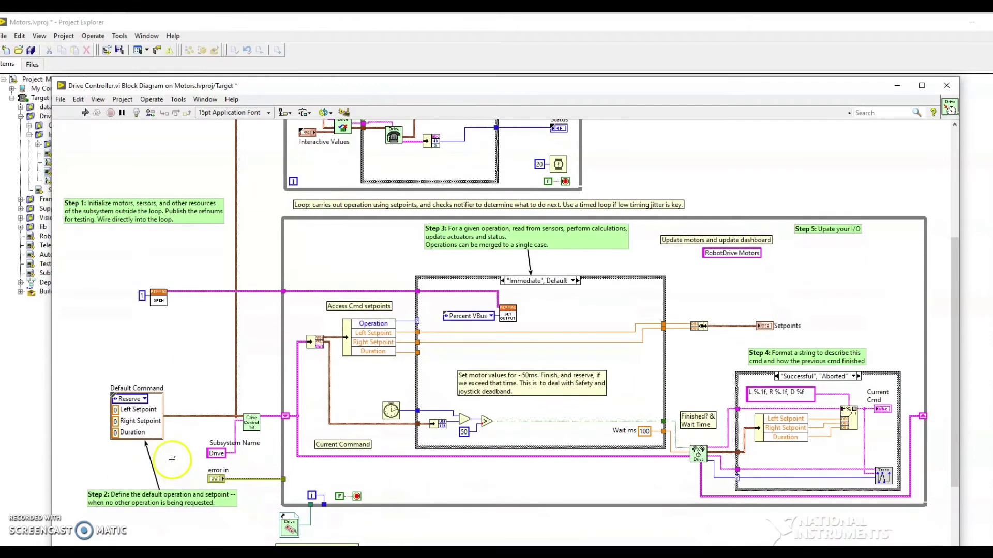
# Open the Drive Setpoints type definition from the Default Command constant
pyautogui.rightClick(159, 407)
pyautogui.moveTo(186, 408)
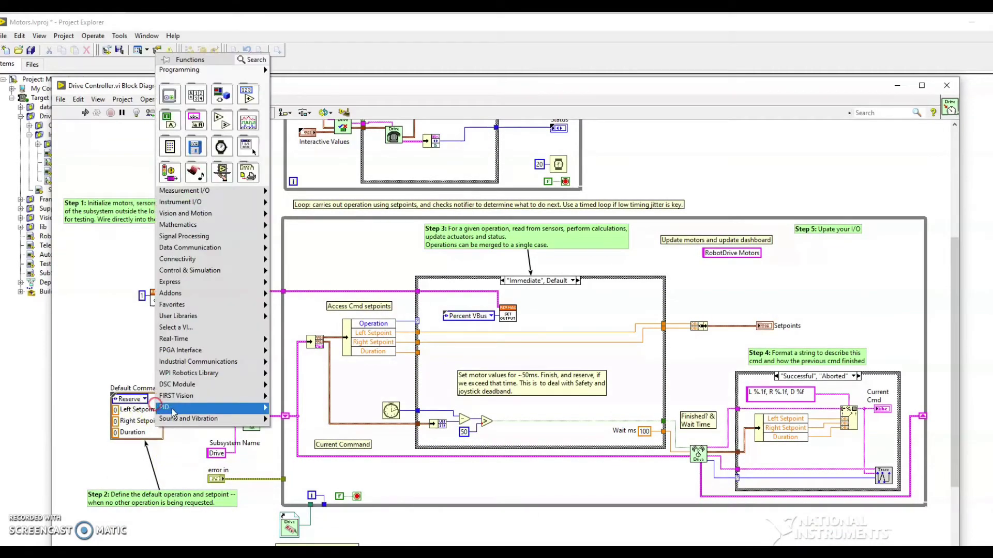
pyautogui.rightClick(140, 407)
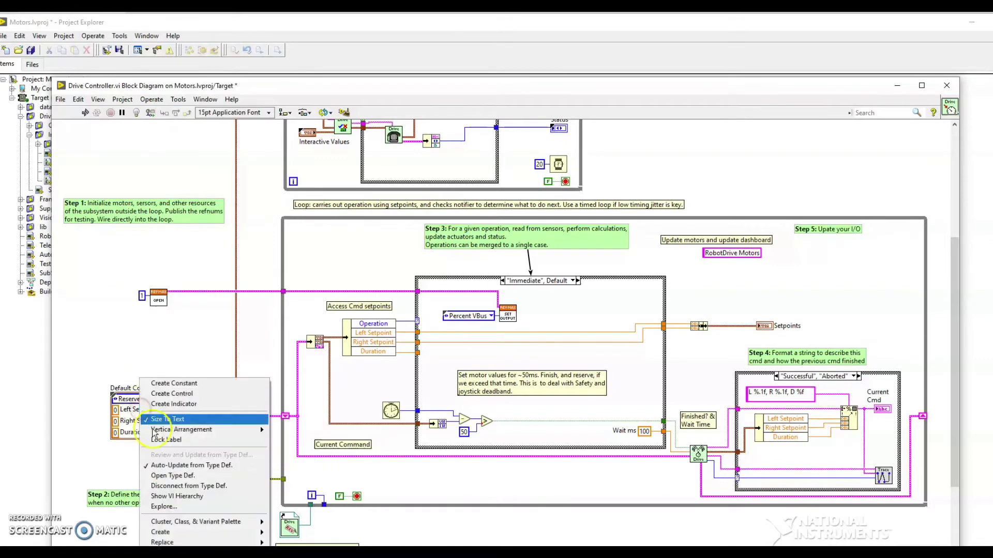
pyautogui.click(126, 427)
pyautogui.rightClick(132, 413)
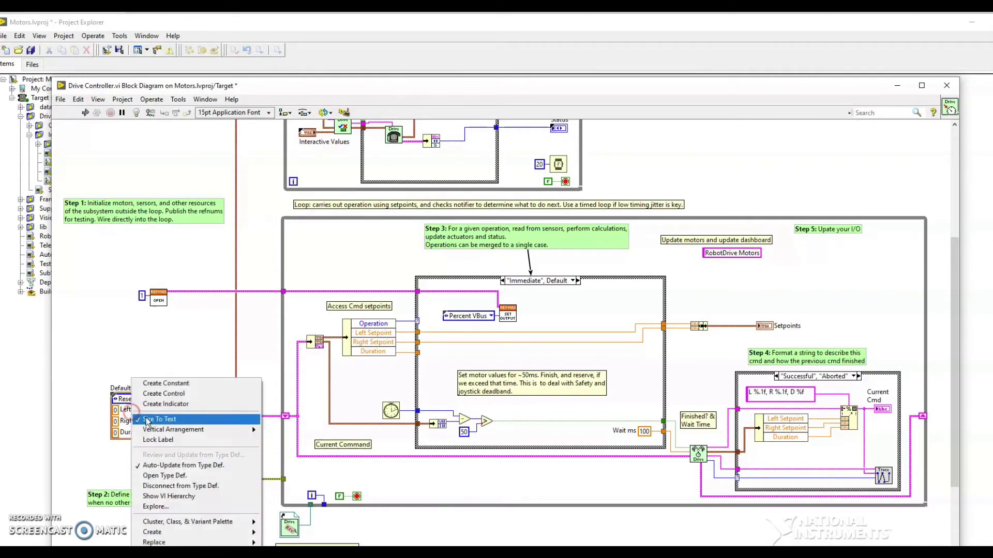
pyautogui.click(180, 477)
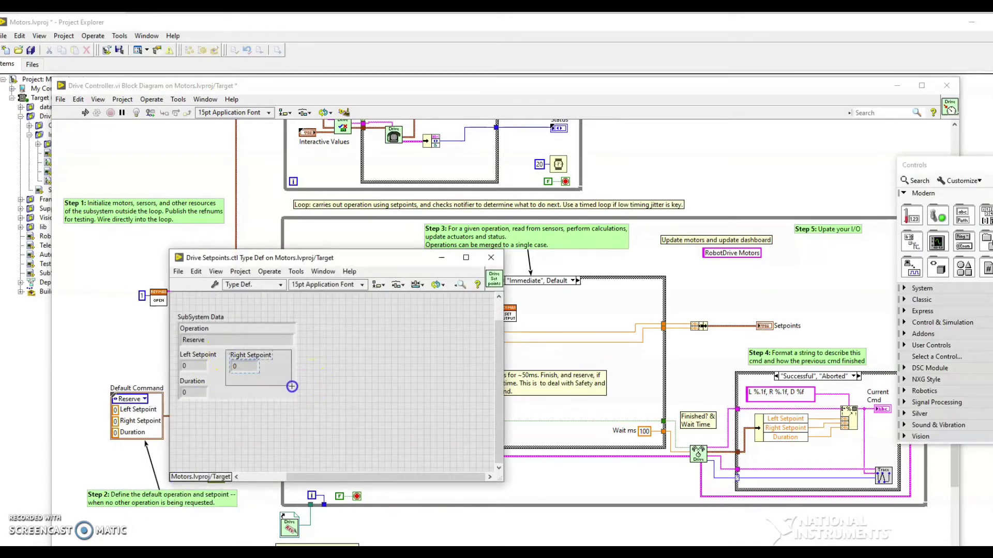
# Delete Right Setpoint, rename Left Setpoint to Setpoint and close the type def
pyautogui.moveTo(226, 351); pyautogui.dragTo(269, 377)
pyautogui.press('Delete')
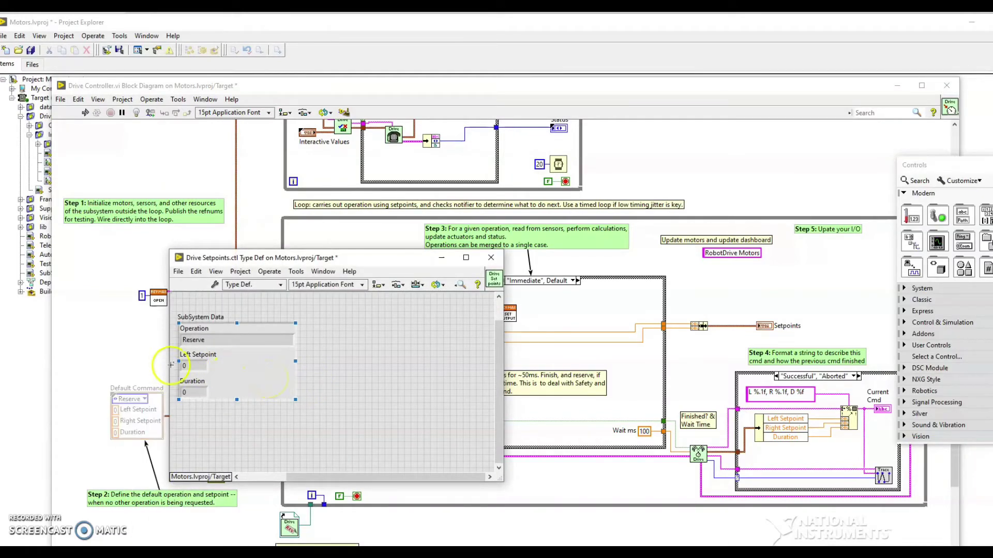
pyautogui.doubleClick(190, 356)
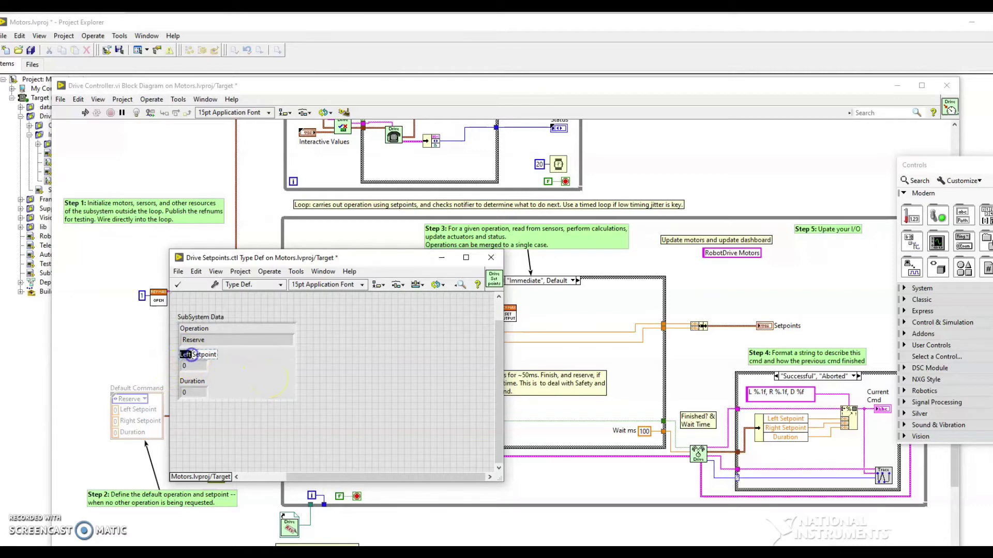
pyautogui.press('Delete')
pyautogui.click(490, 258)
# Save the type def and remove the Right Setpoint element from the unbundle node
pyautogui.click(257, 325)
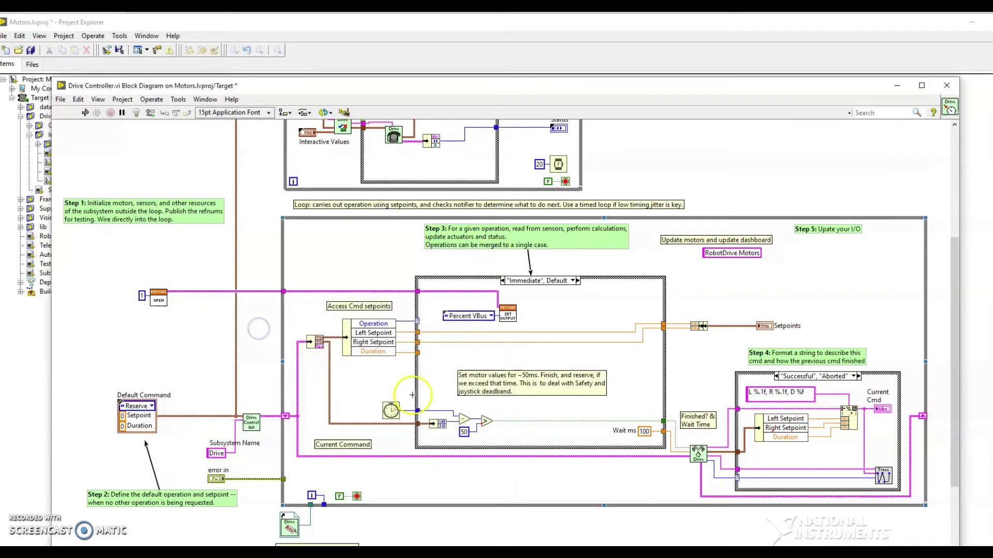
pyautogui.click(384, 342)
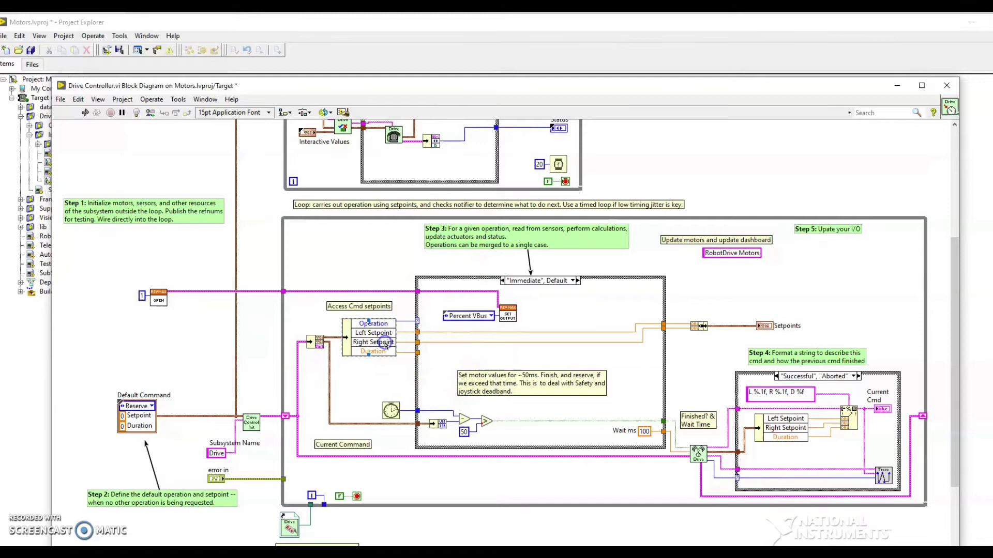
pyautogui.click(377, 348)
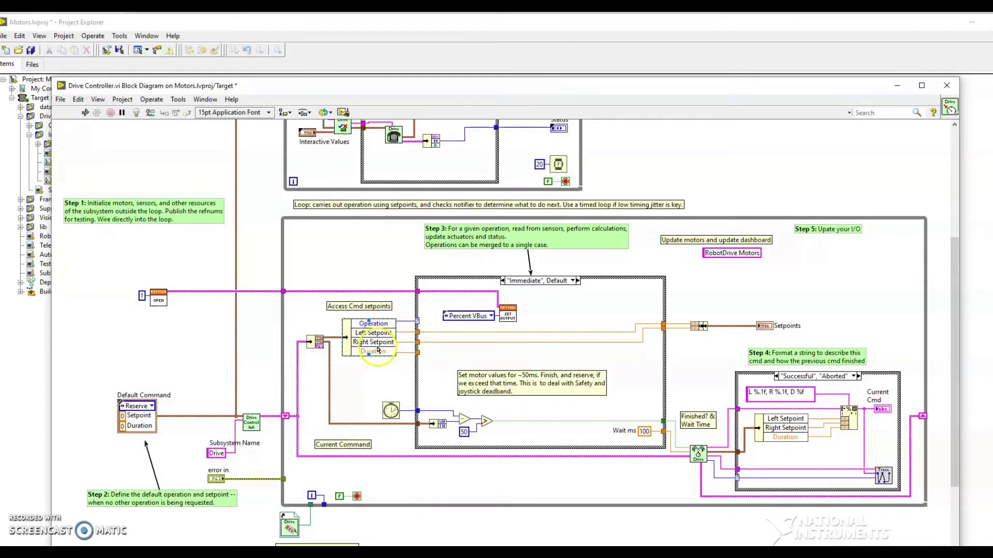
pyautogui.rightClick(385, 346)
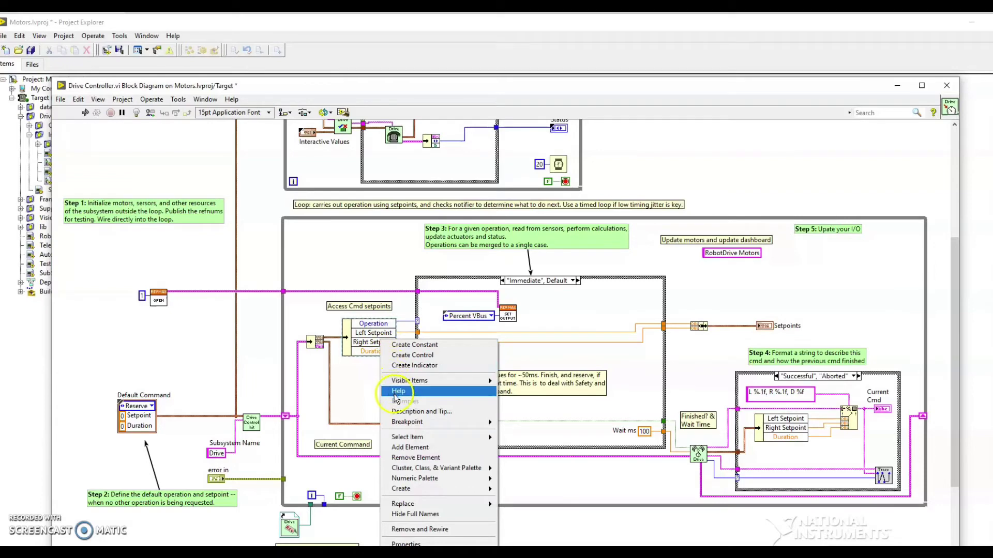
pyautogui.click(417, 460)
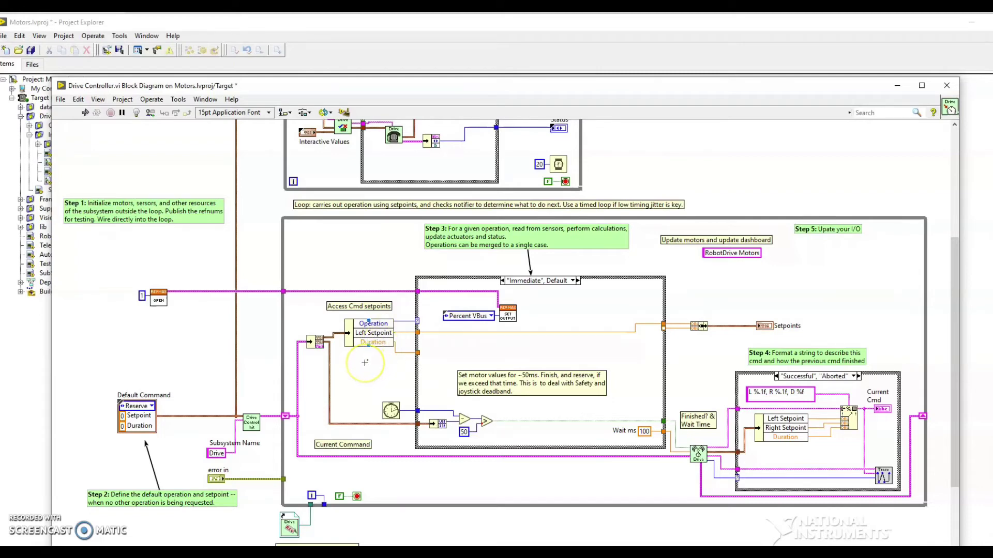
# Wire Left Setpoint to the Set Output node and reposition the Duration tunnel on the case border
pyautogui.click(417, 330)
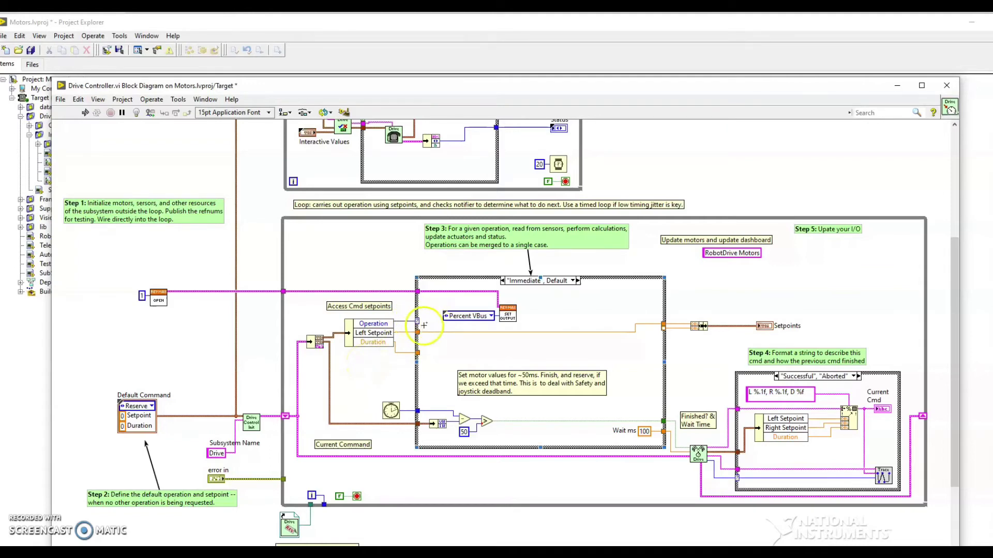
pyautogui.click(397, 334)
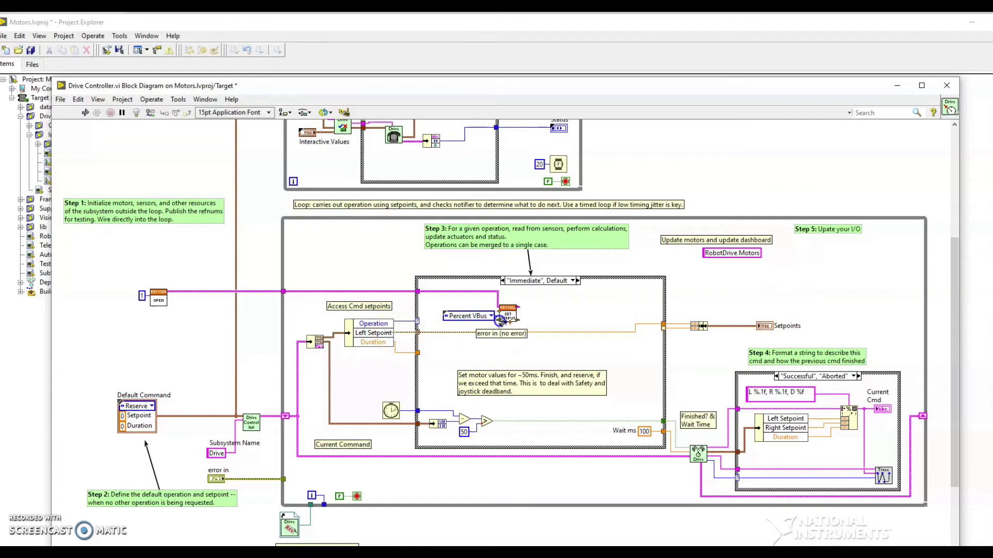
pyautogui.click(509, 322)
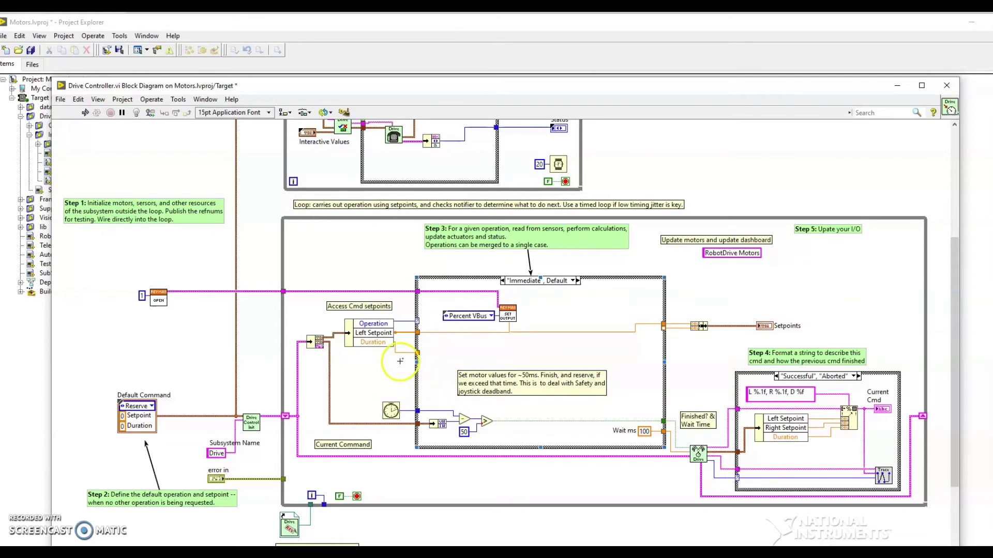
pyautogui.rightClick(393, 333)
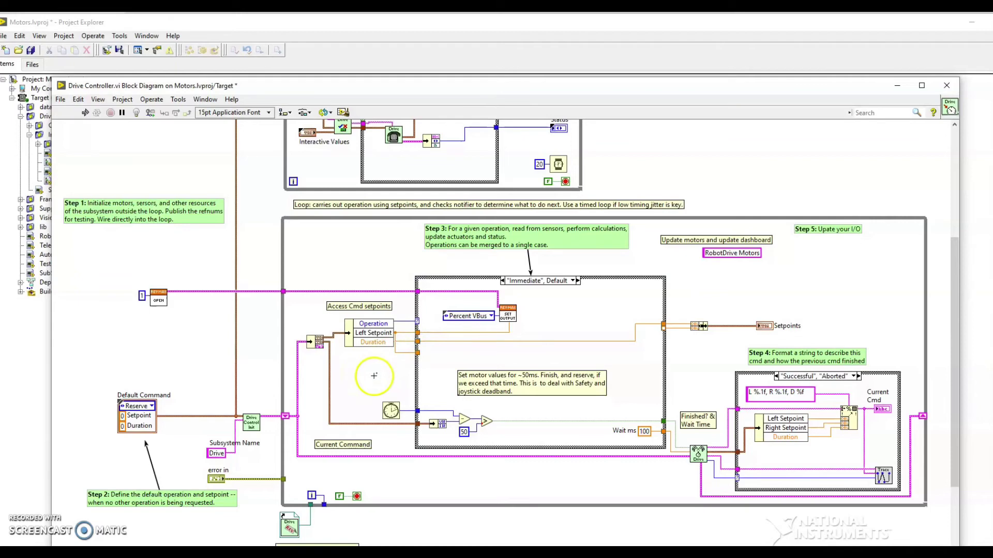
pyautogui.click(419, 350)
pyautogui.moveTo(419, 351); pyautogui.dragTo(418, 343)
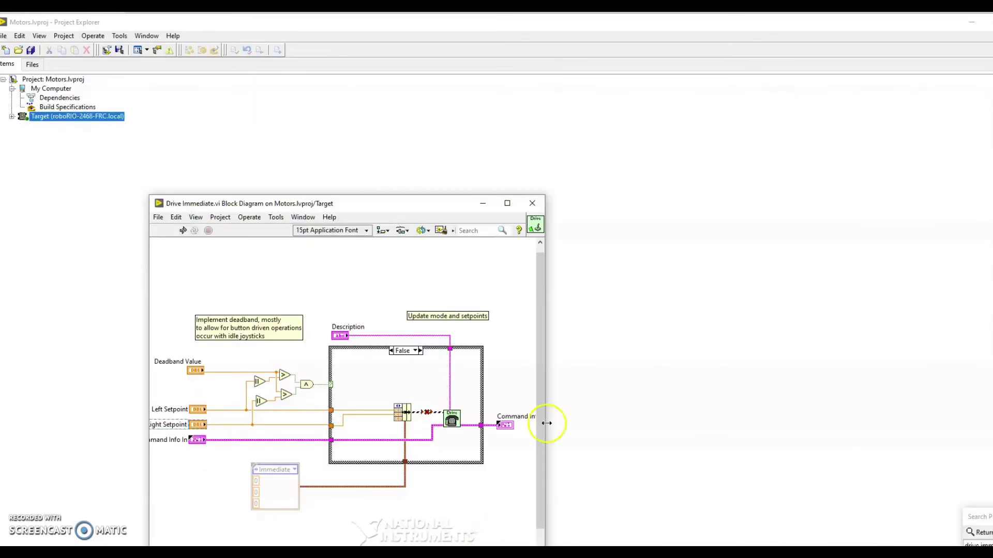
# Open Teleop.vi from the roboRIO target and show its block diagram
pyautogui.click(12, 116)
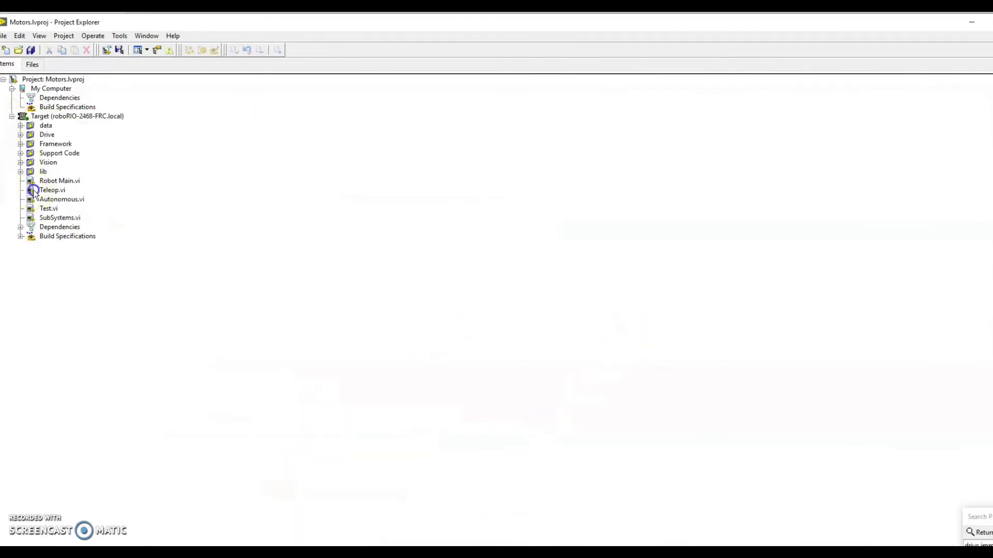
pyautogui.doubleClick(52, 190)
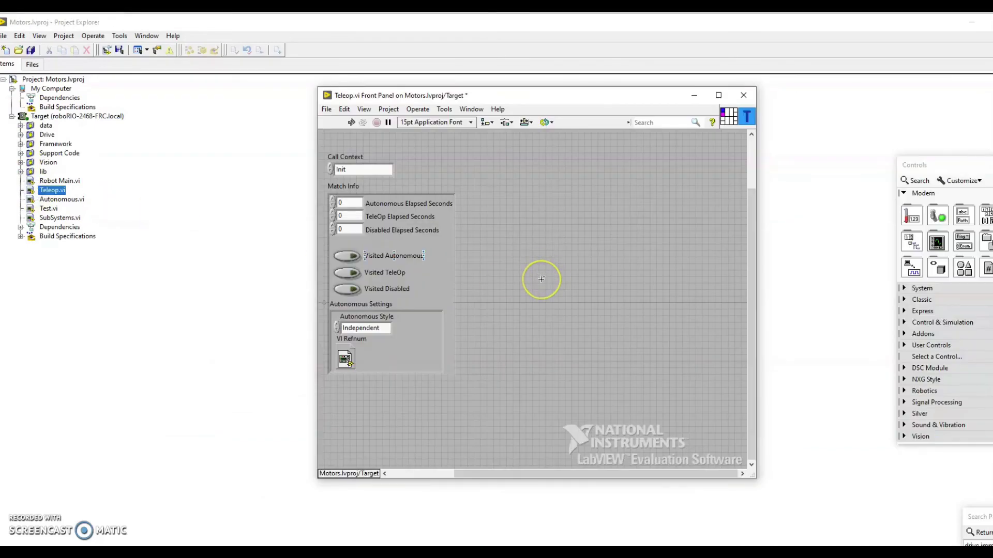
pyautogui.hotkey('ctrl', 'e')
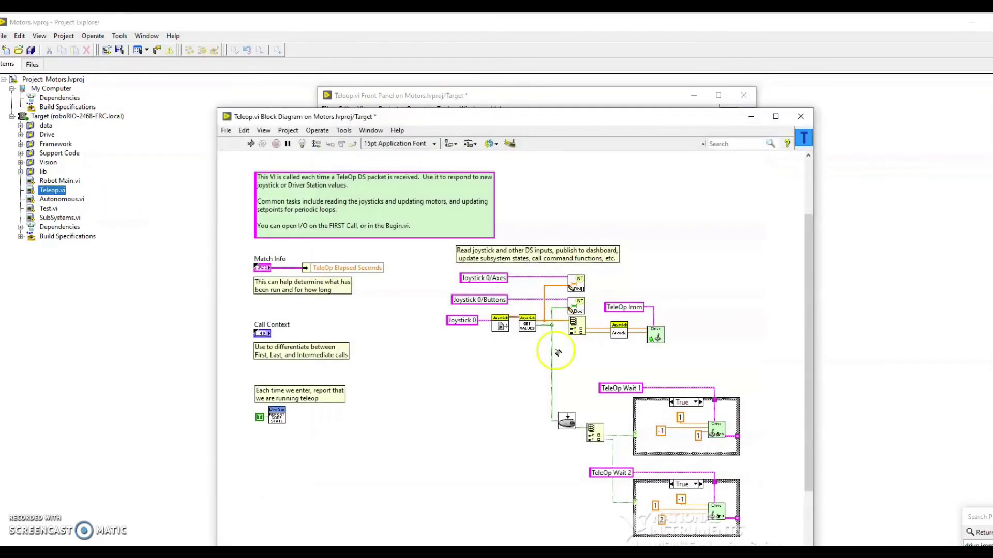
pyautogui.click(626, 302)
# Insert Drive Immediate.vi from Motors > Drive > Commands via Select a VI
pyautogui.rightClick(672, 250)
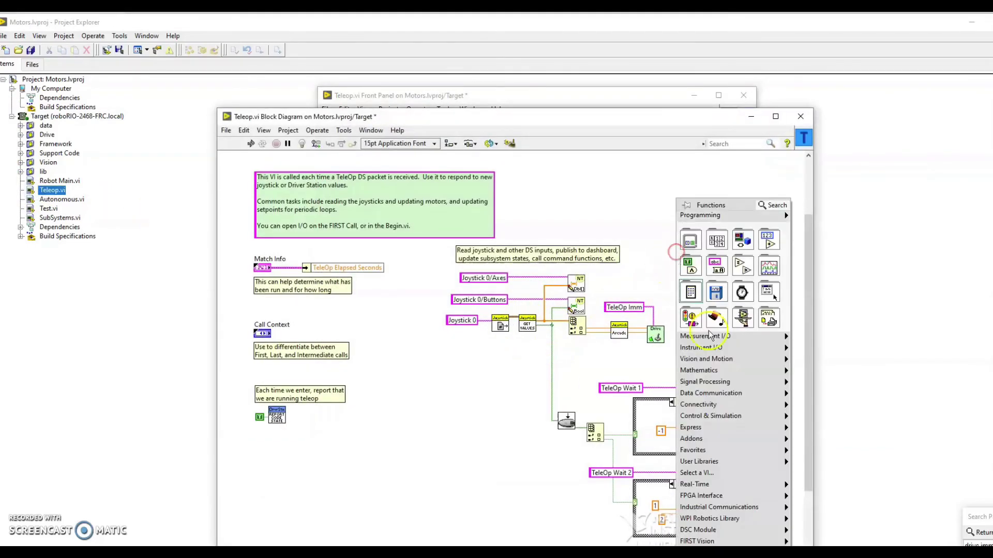
pyautogui.click(702, 474)
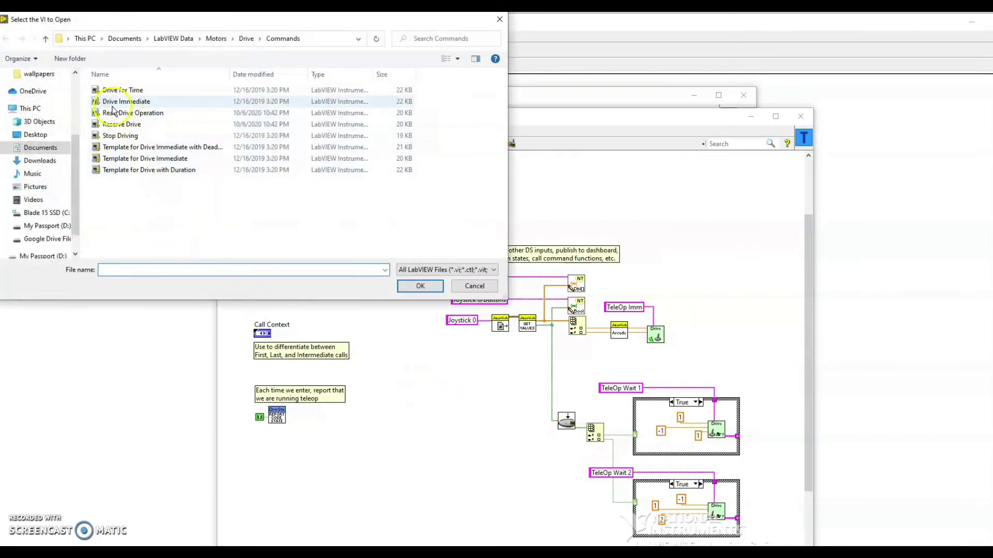
pyautogui.click(40, 148)
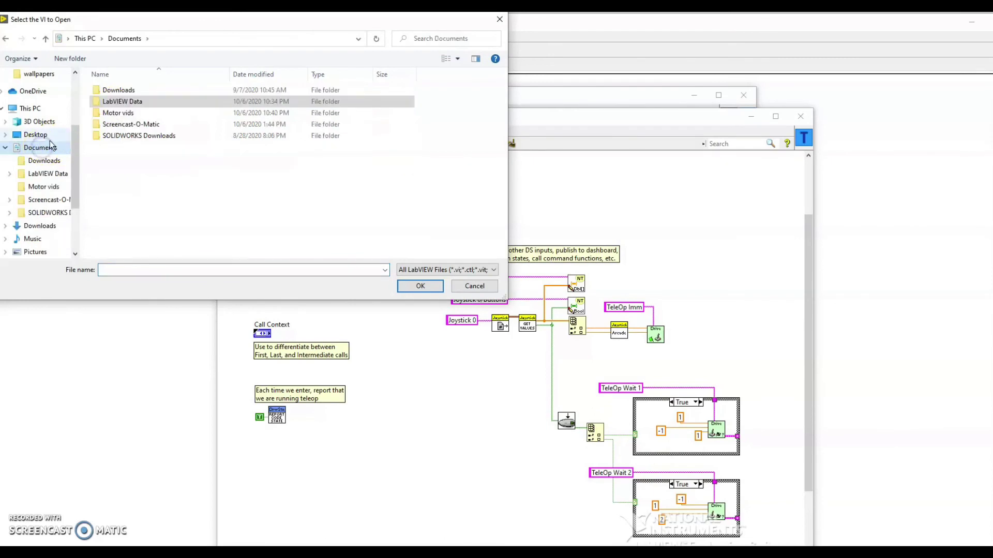
pyautogui.doubleClick(125, 102)
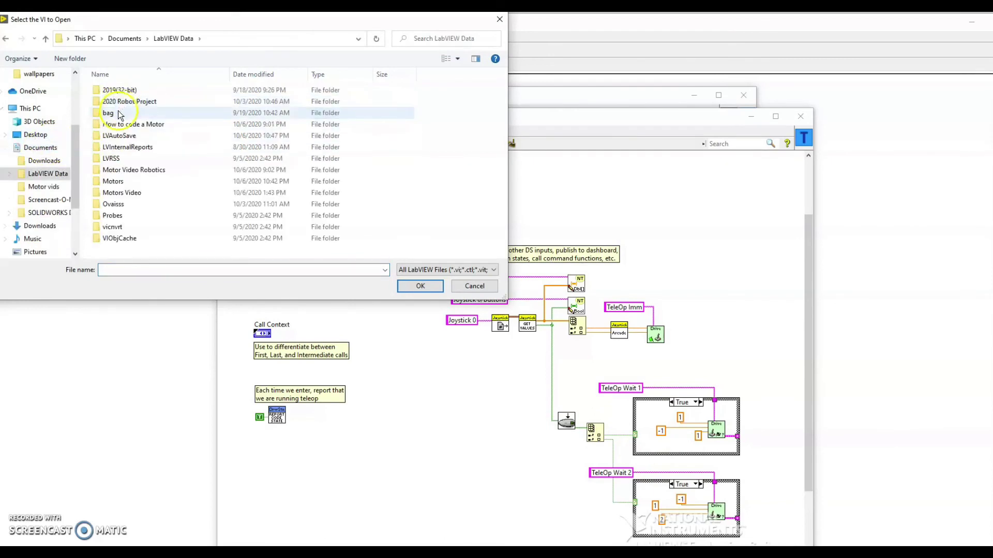
pyautogui.doubleClick(115, 181)
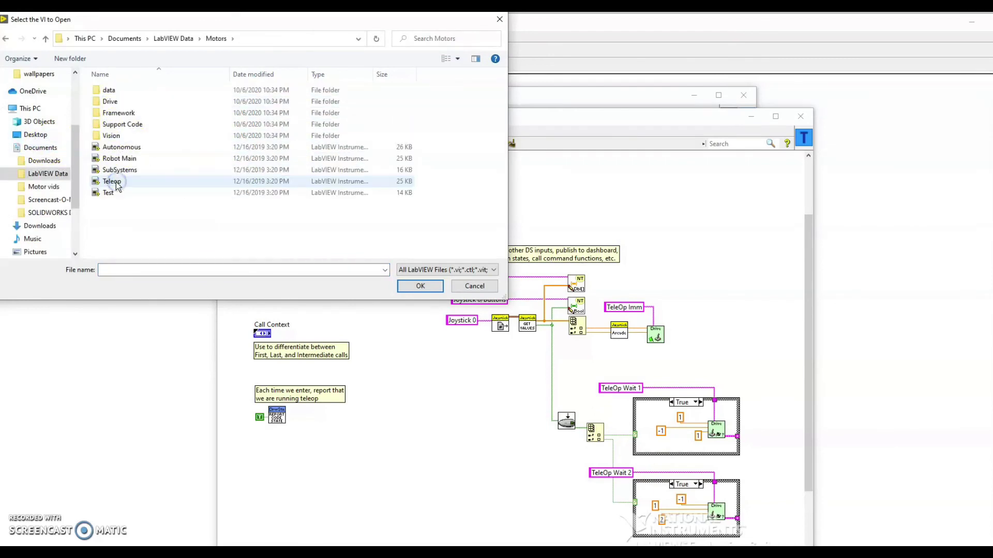
pyautogui.doubleClick(112, 102)
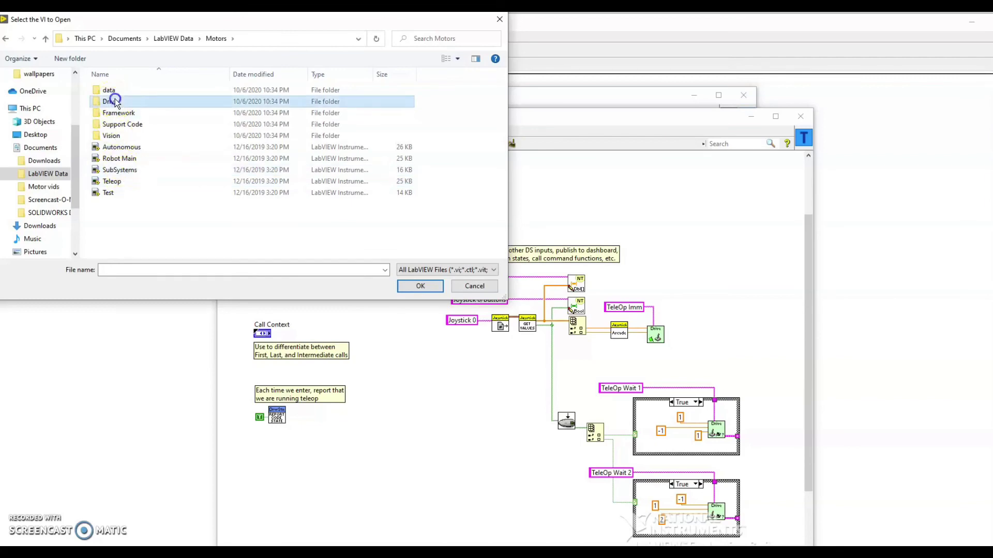
pyautogui.doubleClick(125, 90)
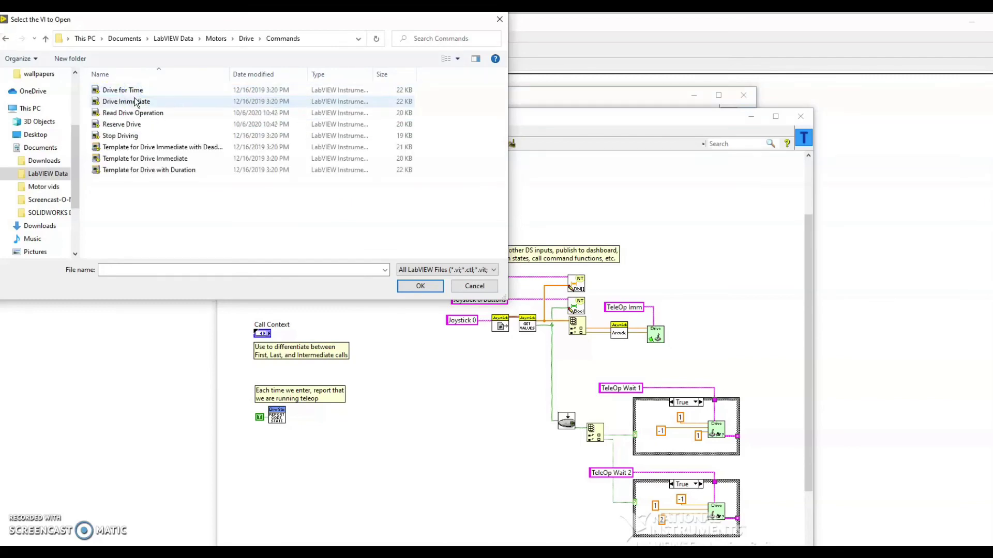
pyautogui.doubleClick(137, 103)
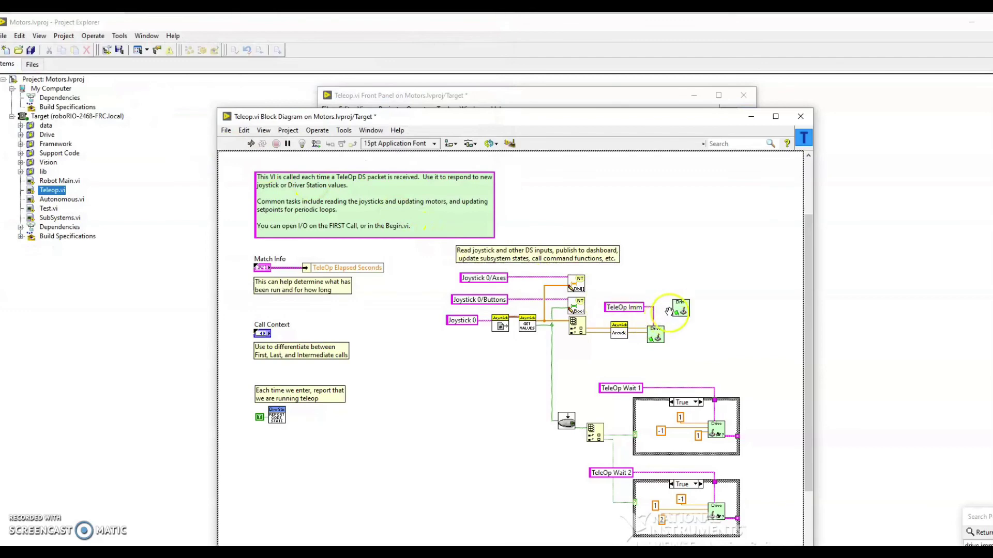
# Bring up the Drive Immediate subVI's block diagram maximized to full screen
pyautogui.click(702, 275)
pyautogui.doubleClick(703, 275)
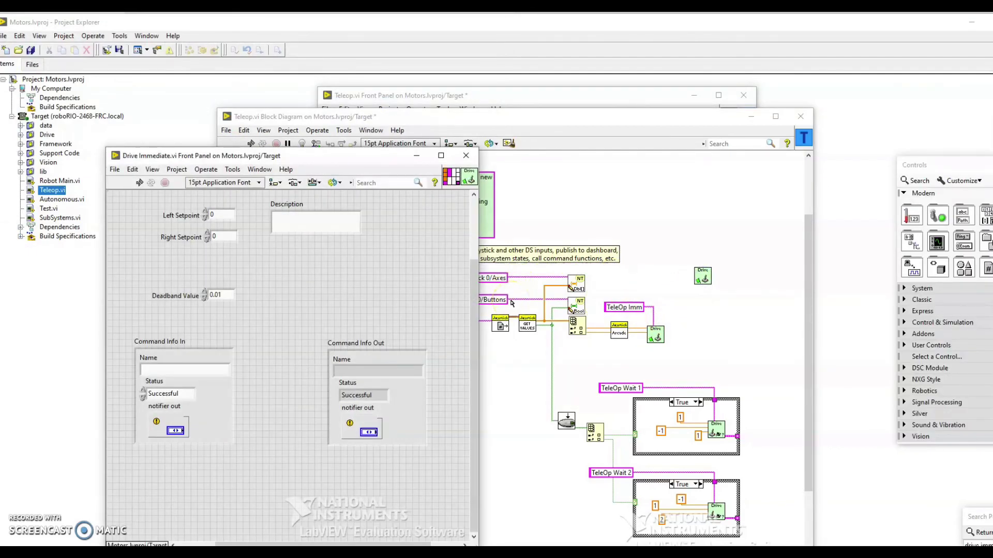
pyautogui.hotkey('ctrl', 'e')
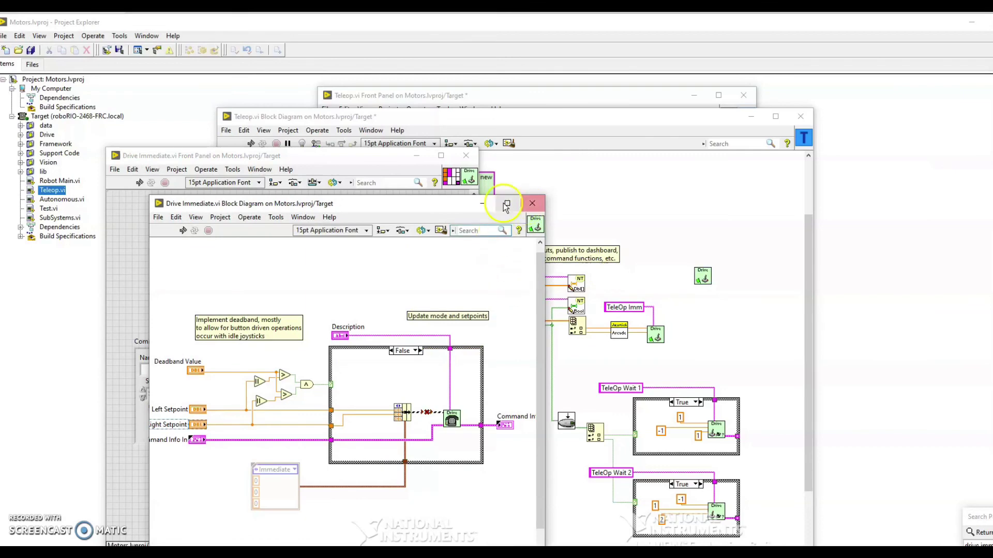
pyautogui.click(507, 203)
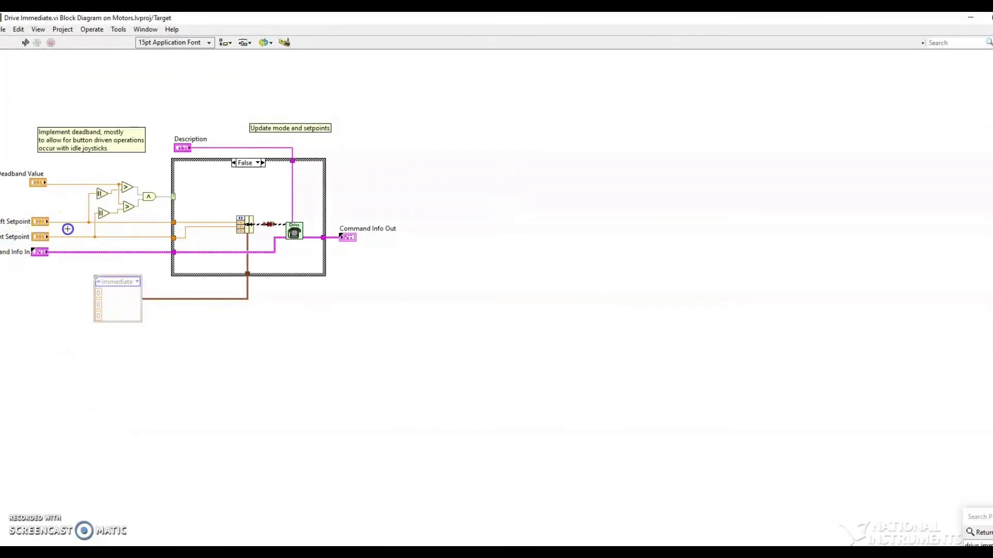
# Delete the Right Setpoint control and clear the leftover broken wires with Ctrl+B
pyautogui.moveTo(68, 229); pyautogui.dragTo(9, 246)
pyautogui.click(78, 253)
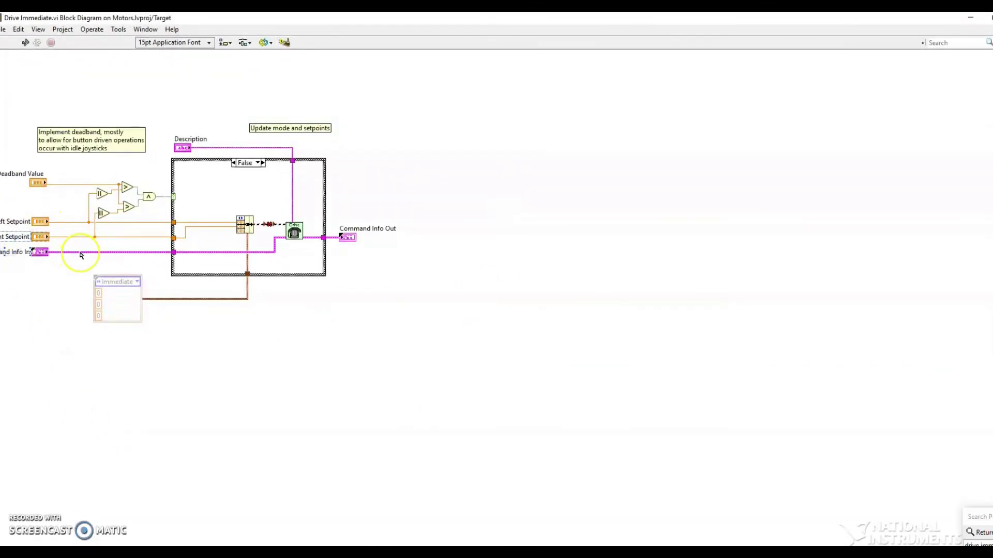
pyautogui.press('Delete')
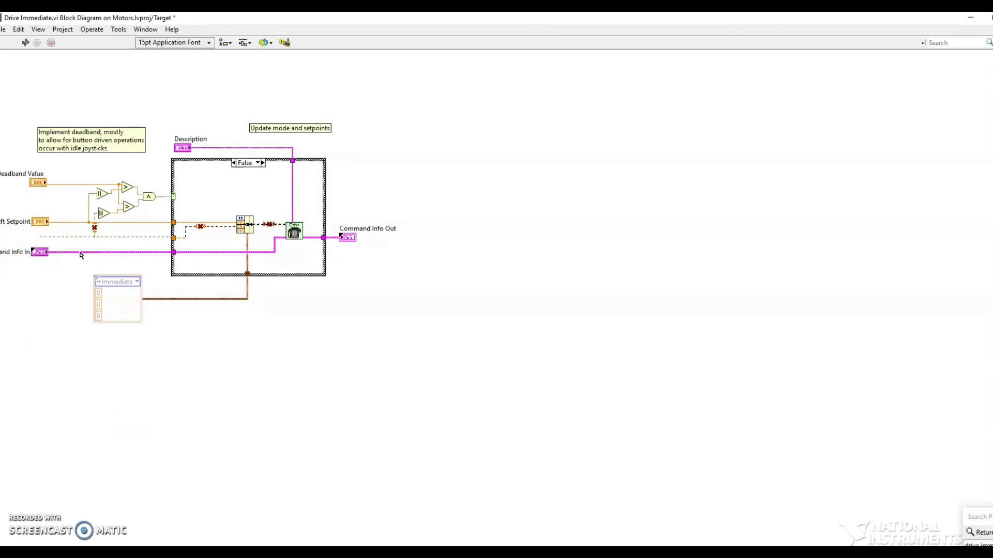
pyautogui.hotkey('ctrl', 'b')
pyautogui.click(92, 279)
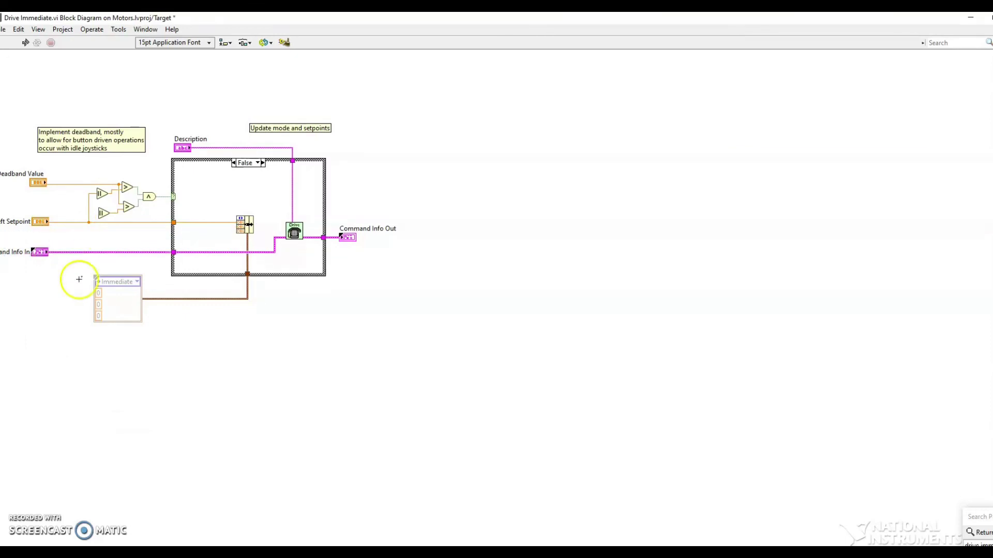